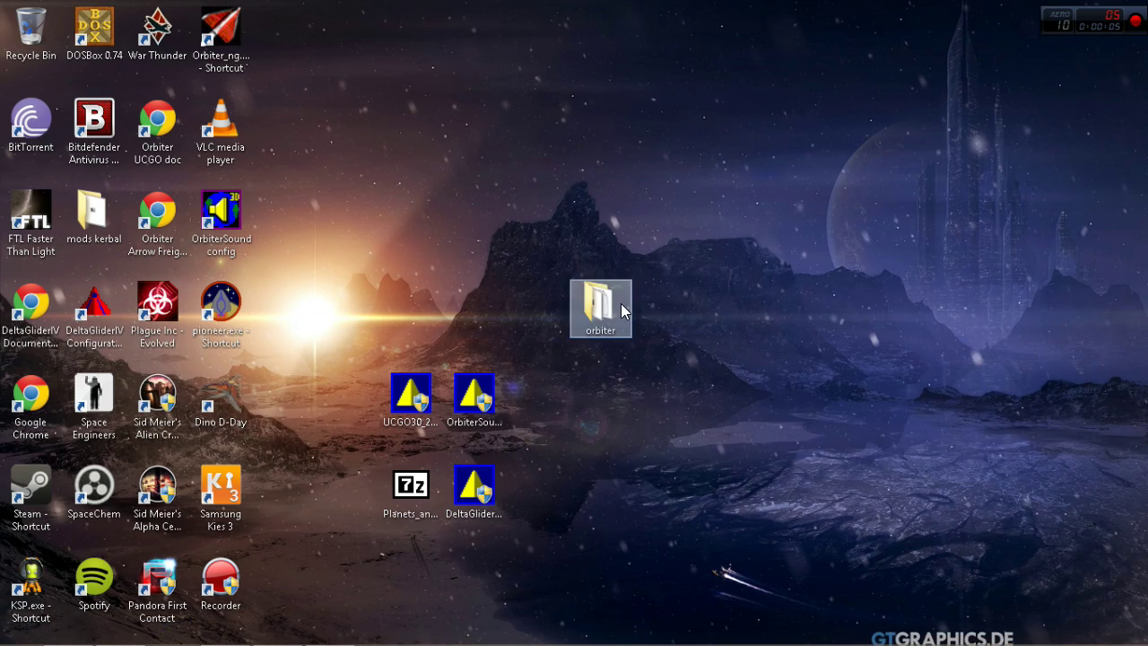
Bring the Chrome window with the Orbiter 2010 Downloads page forward from the taskbar.
mouse_move(354, 641)
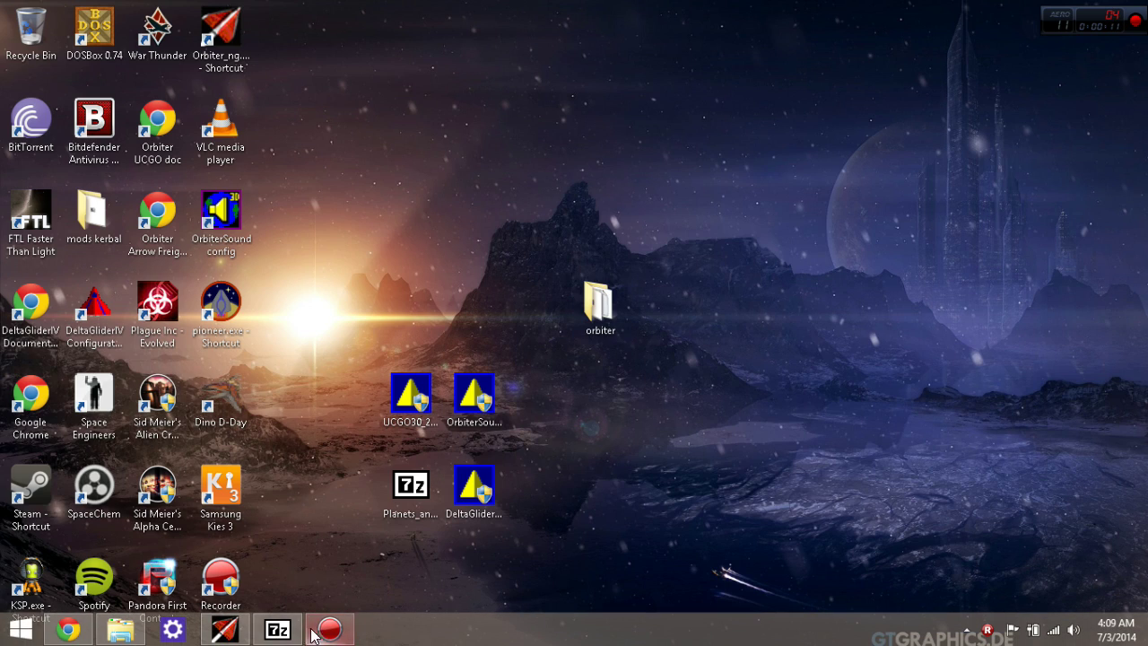
Review the Orbiter Base zip and Texture Downloads entries, then minimize Chrome.
click(67, 629)
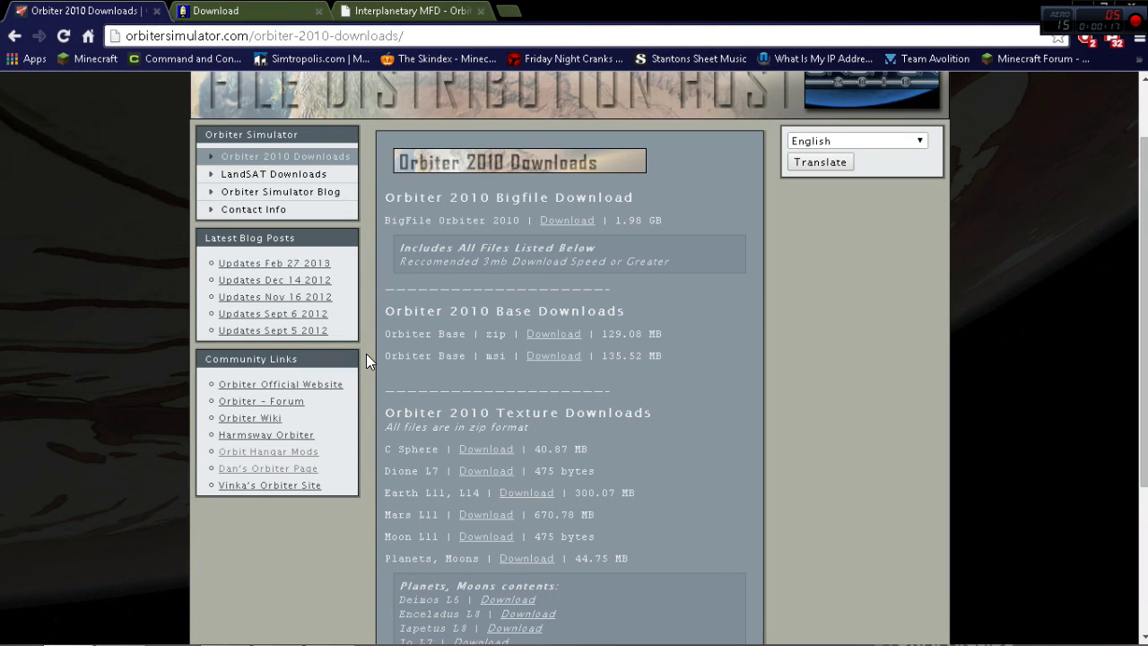
drag(384, 334, 509, 333)
click(547, 407)
scroll(532, 408, down, 1)
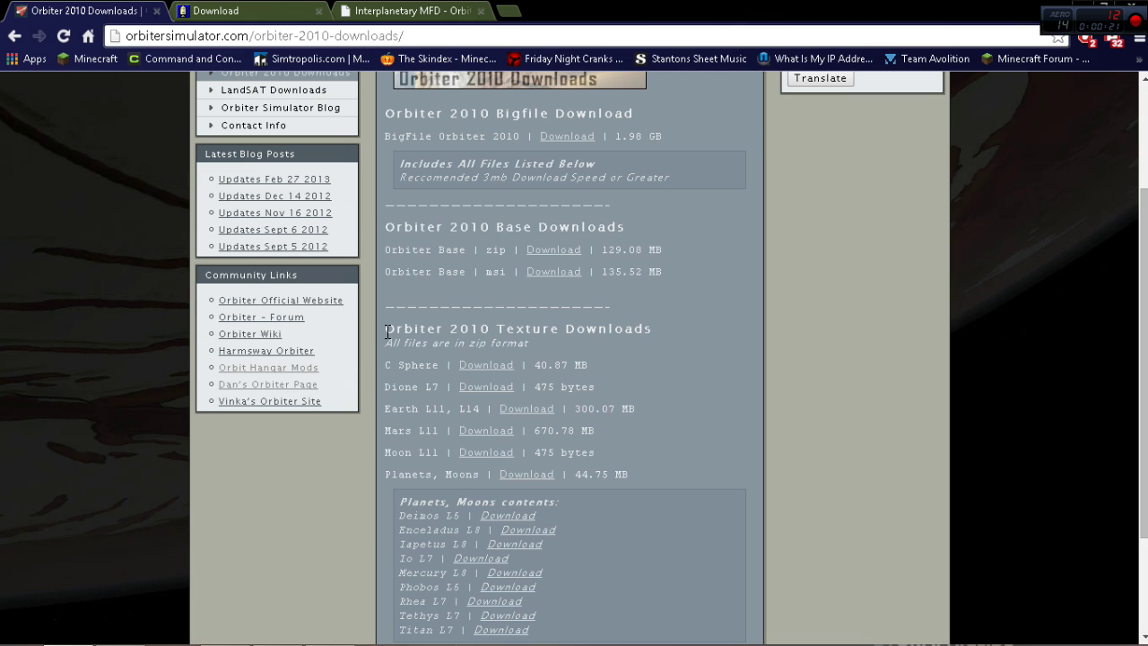
drag(388, 332, 428, 344)
click(633, 377)
scroll(636, 435, up, 2)
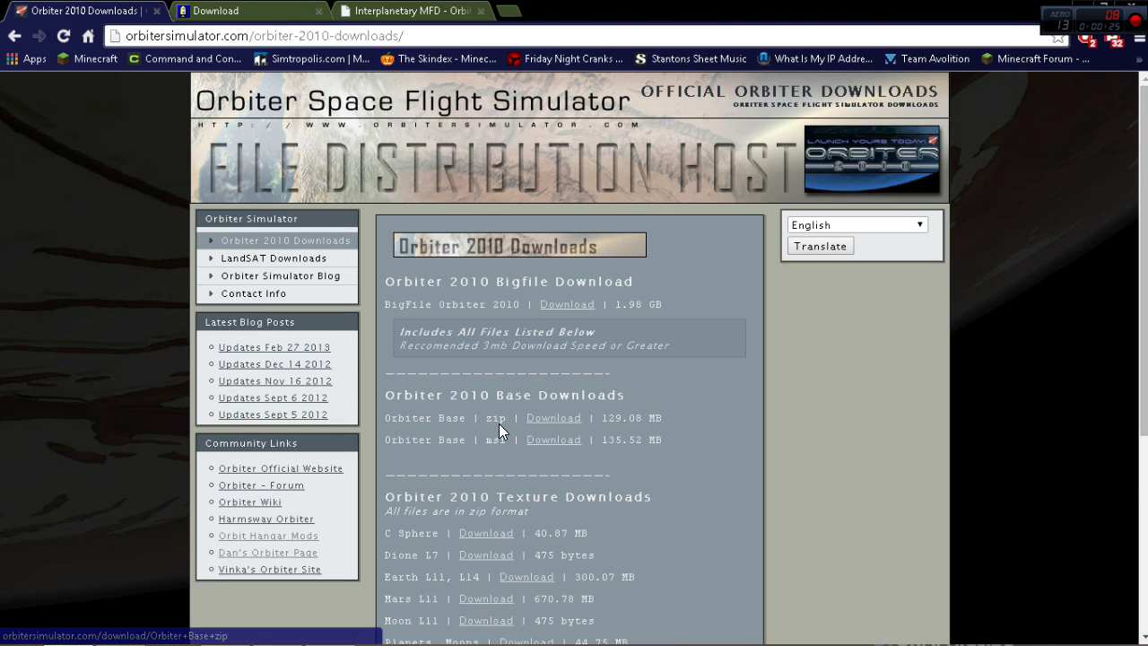
click(1076, 8)
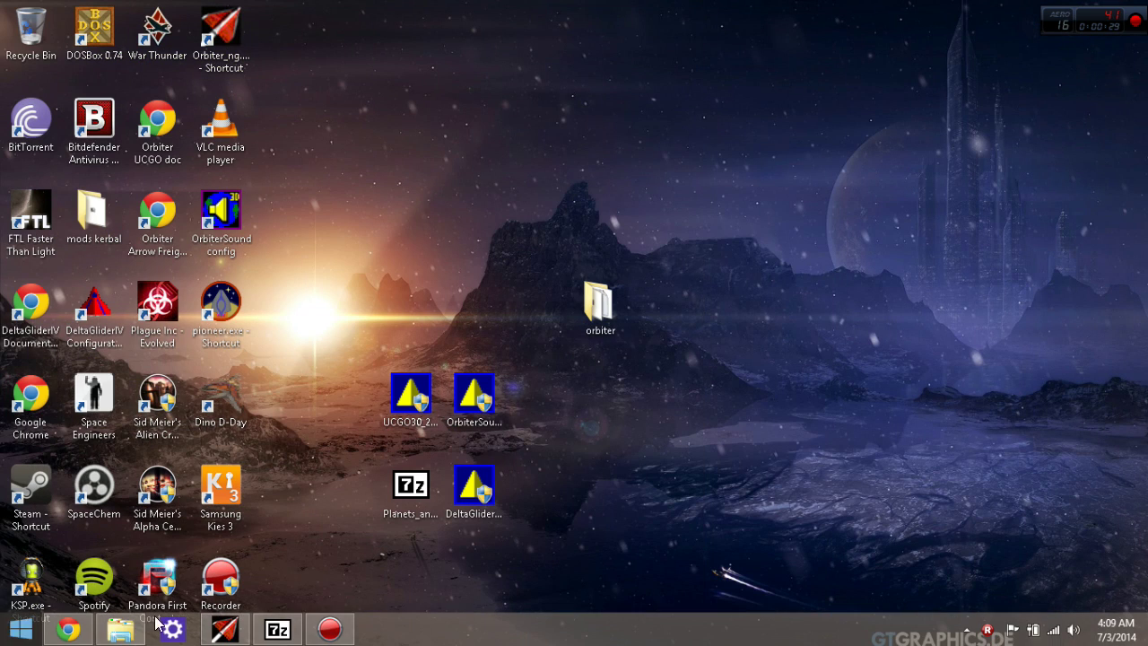
Open File Explorer's Downloads folder and open orbiter100830.zip in 7-Zip.
right_click(121, 629)
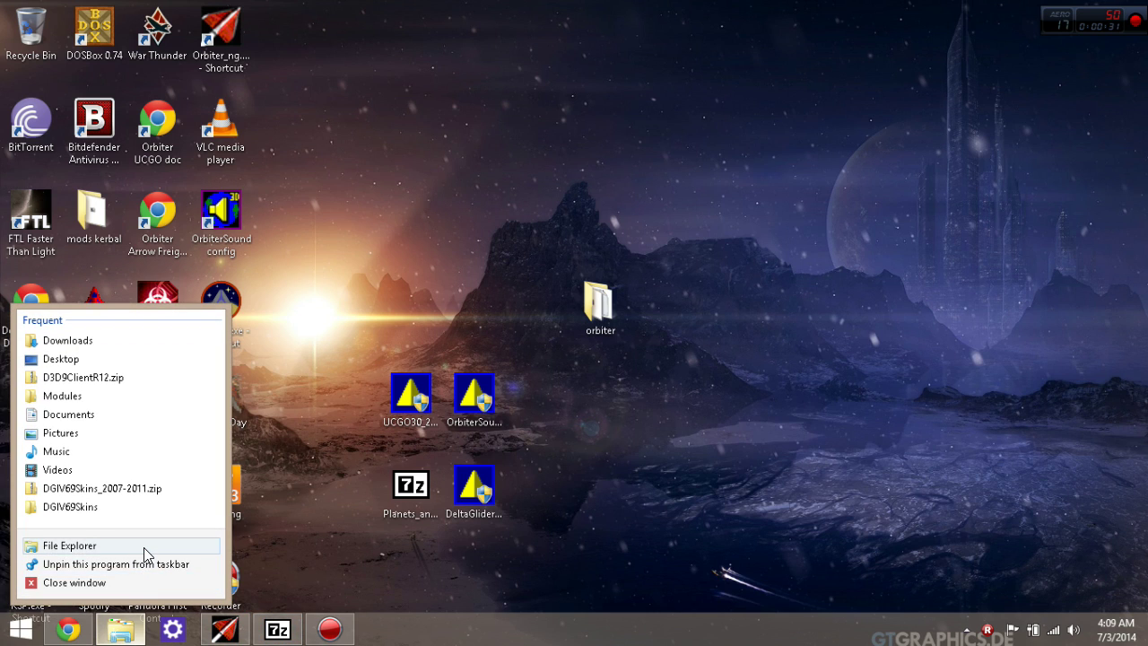
click(143, 547)
double_click(313, 183)
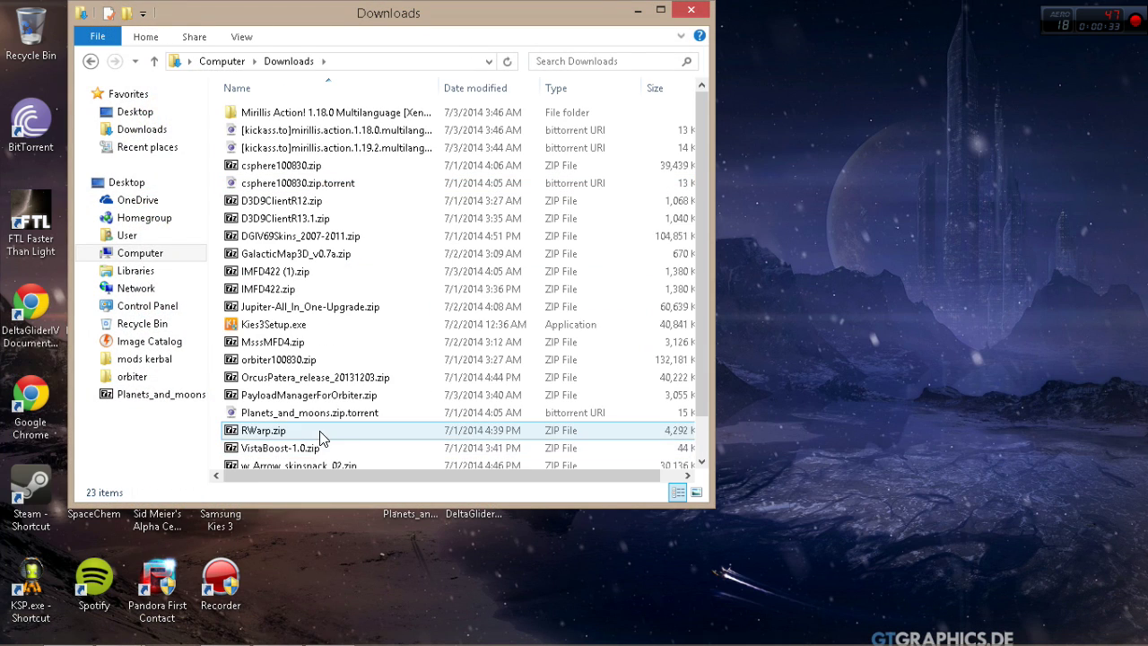
scroll(321, 438, down, 1)
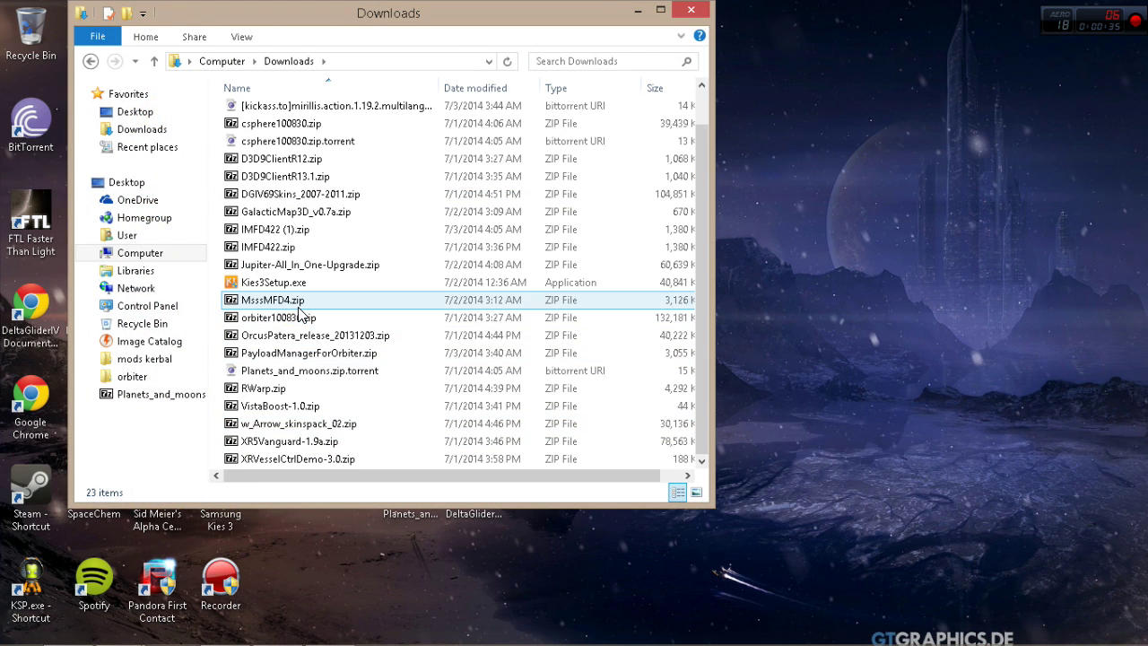
click(320, 319)
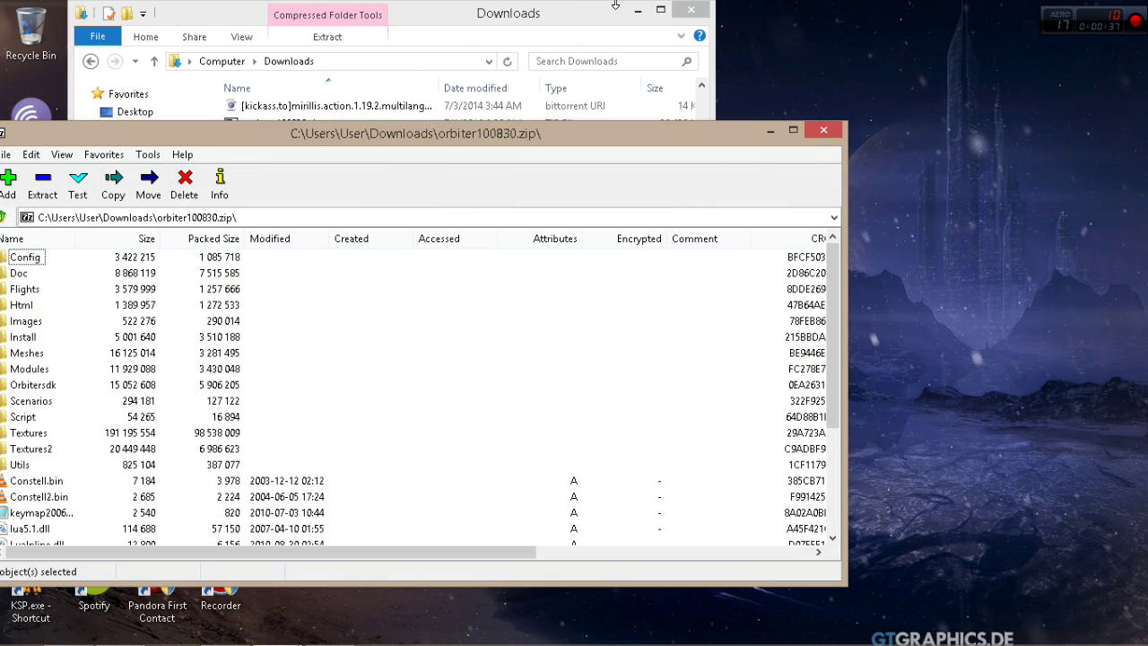
Create a new folder on the desktop and name it orbiter.
drag(517, 126, 1147, 260)
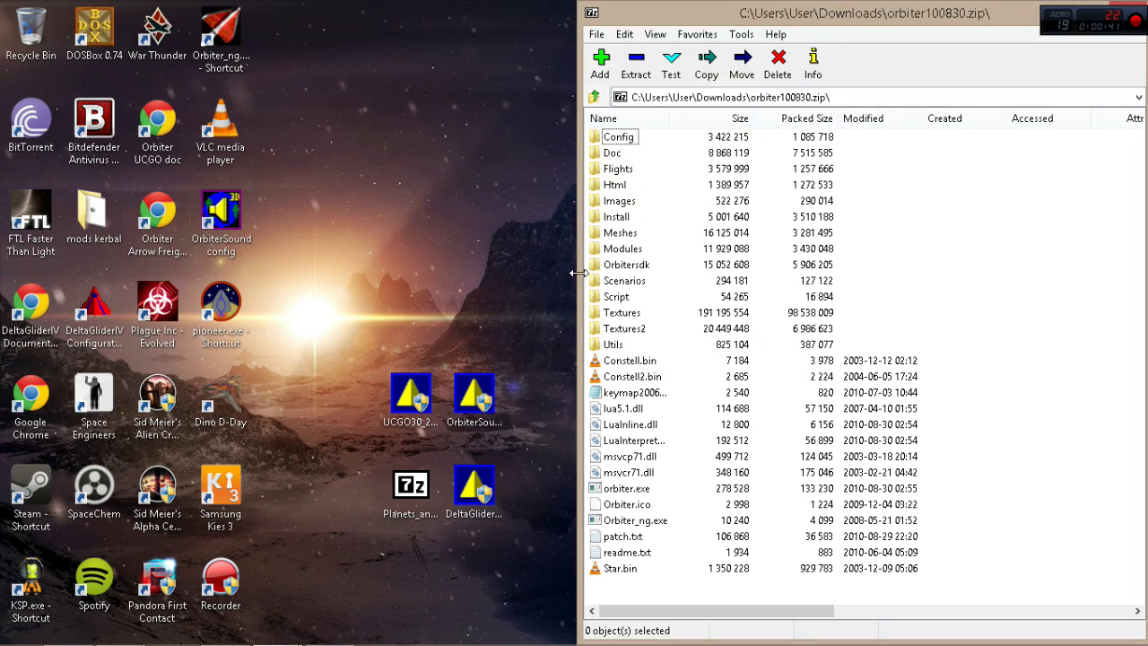
right_click(440, 254)
mouse_move(536, 496)
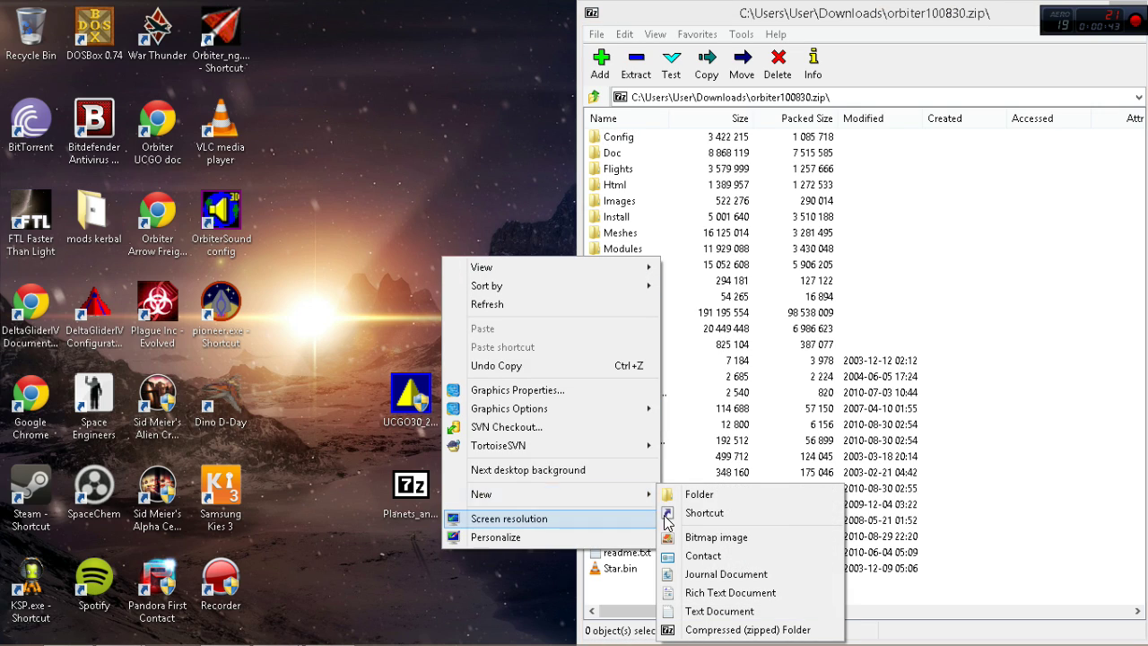
click(687, 494)
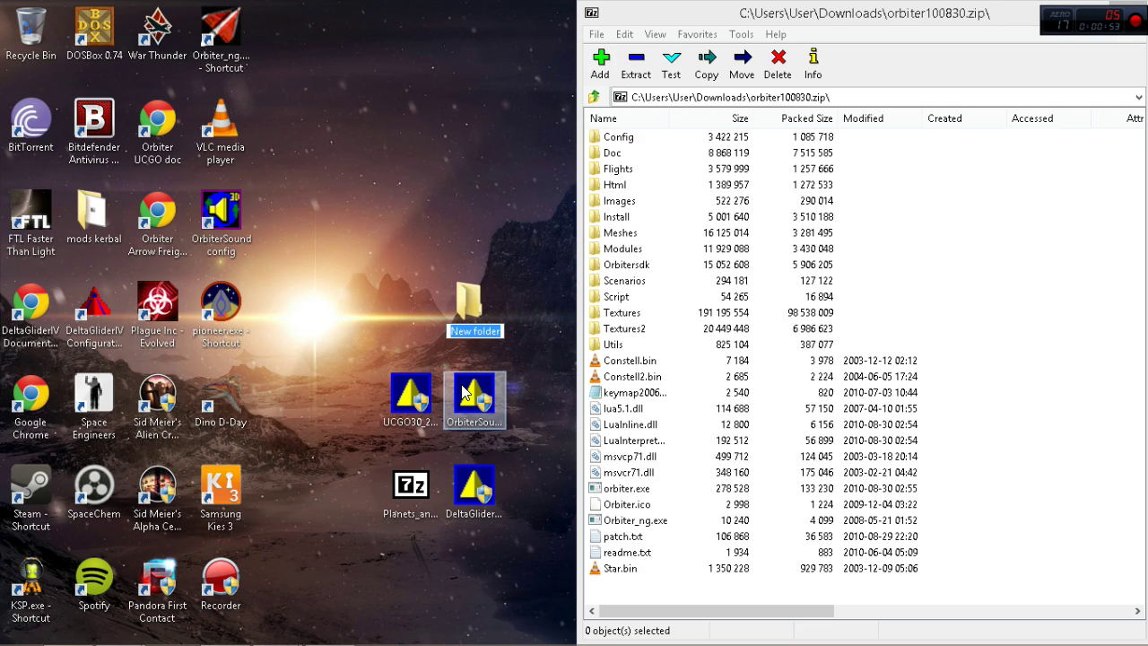
text(orbi)
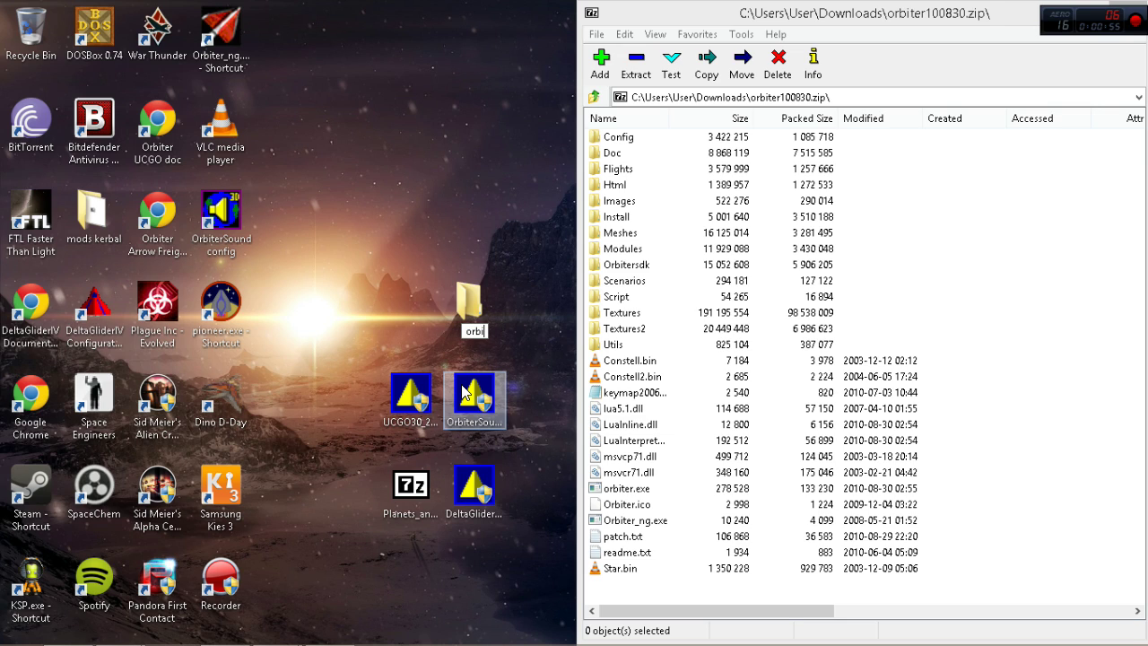
text(ter)
key(Return)
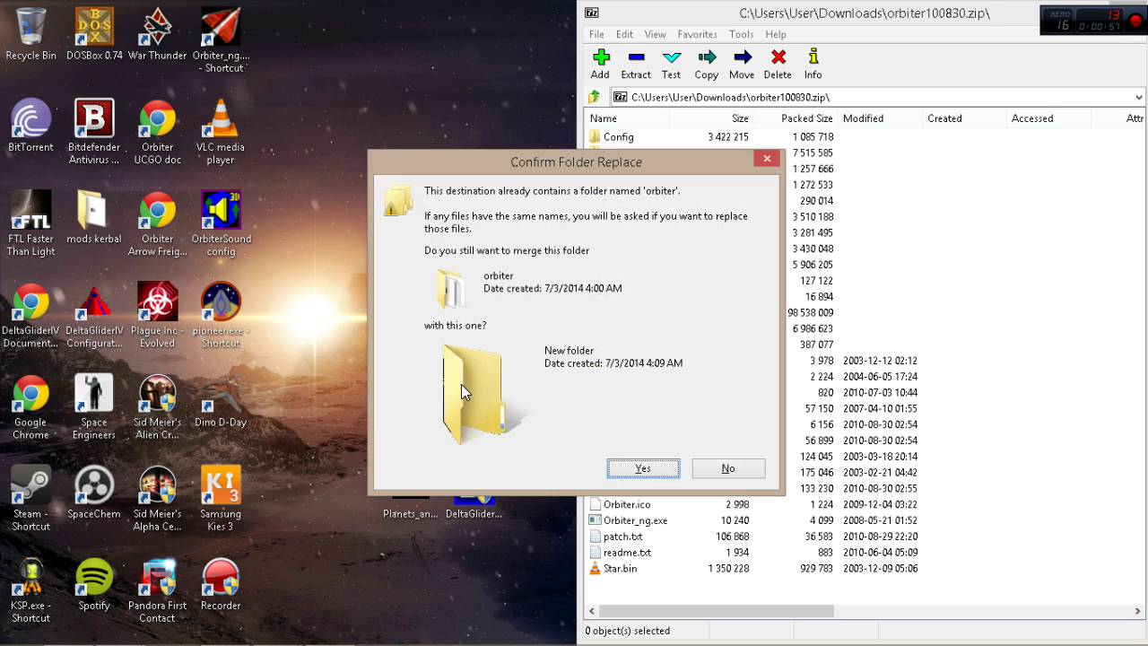
Decline merging with the existing orbiter folder and drag the extra New folder to the Recycle Bin.
click(696, 474)
drag(474, 305, 19, 22)
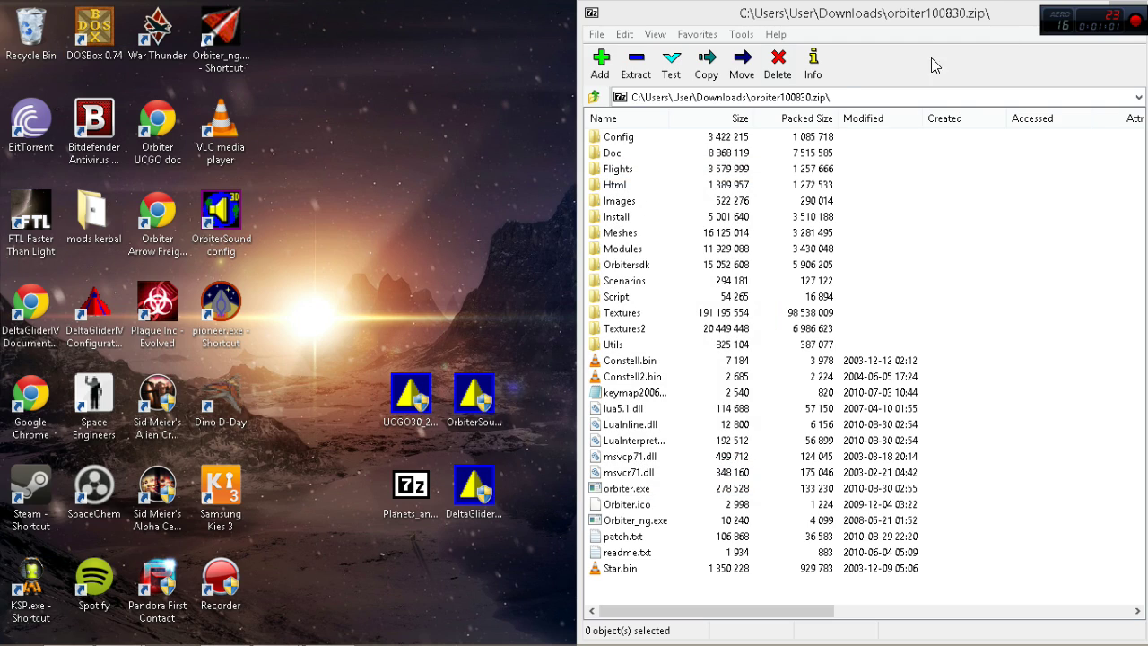
drag(952, 12, 932, 267)
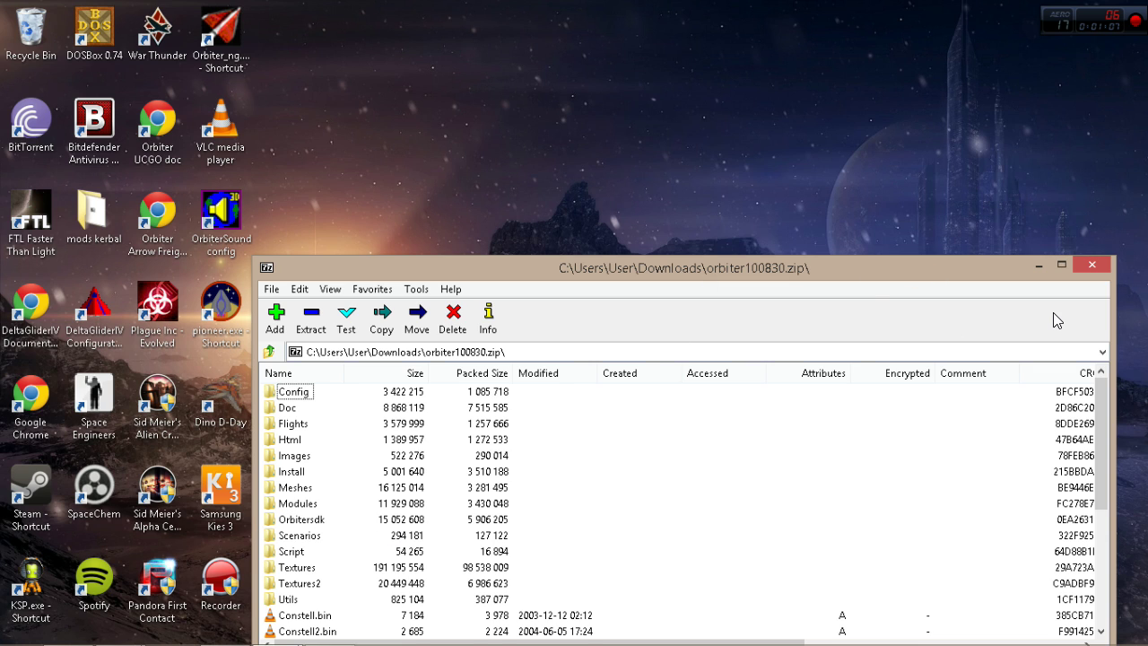
Close the zip archive, open the orbiter folder and launch orbiter.exe.
click(1091, 269)
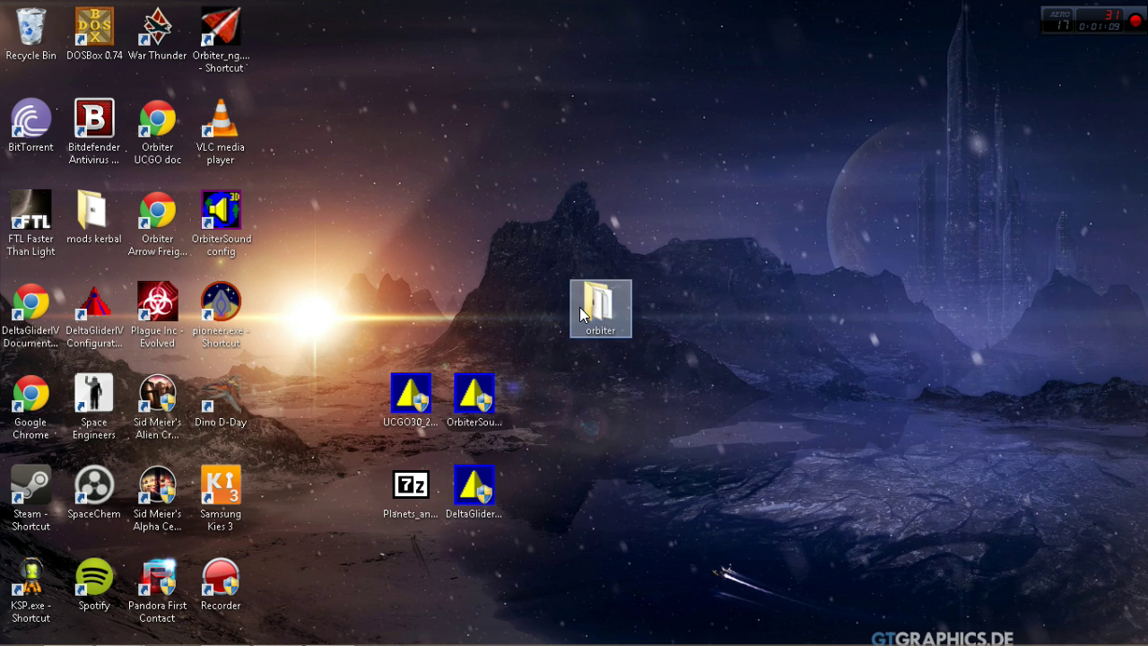
double_click(581, 314)
scroll(376, 296, down, 5)
click(343, 393)
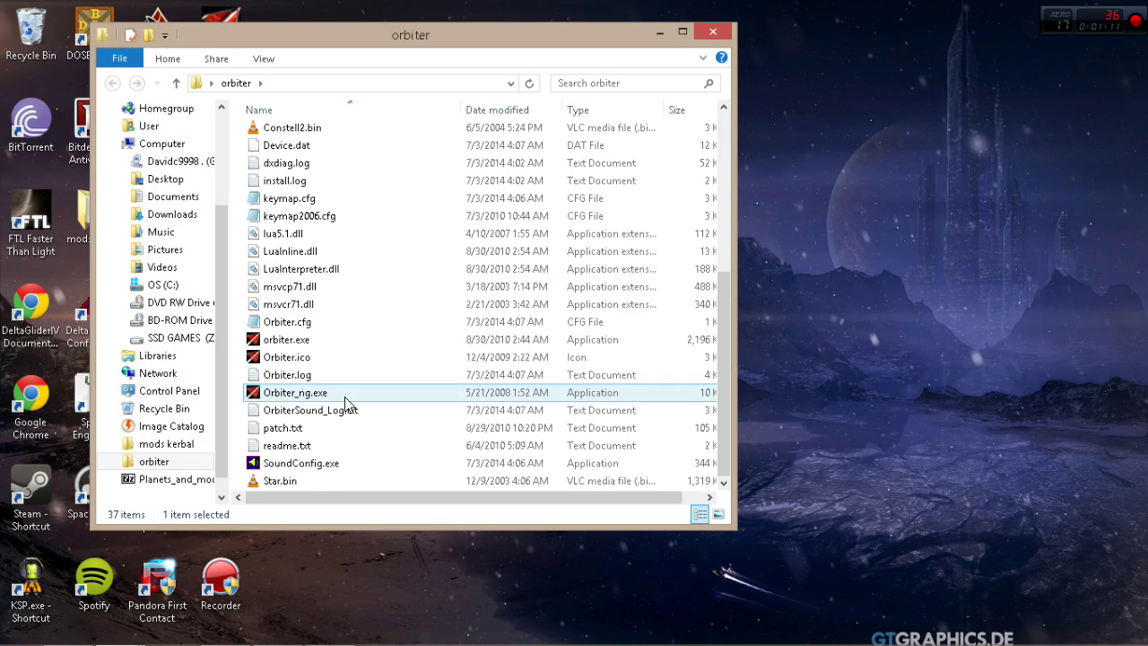
click(328, 466)
click(312, 361)
click(311, 344)
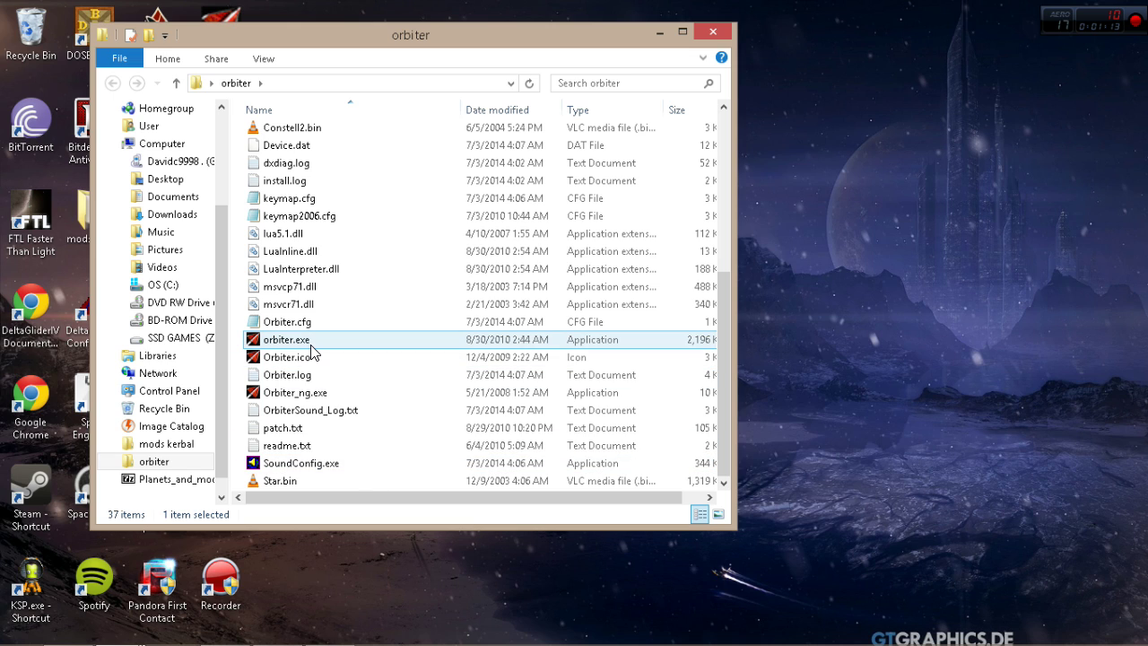
double_click(311, 348)
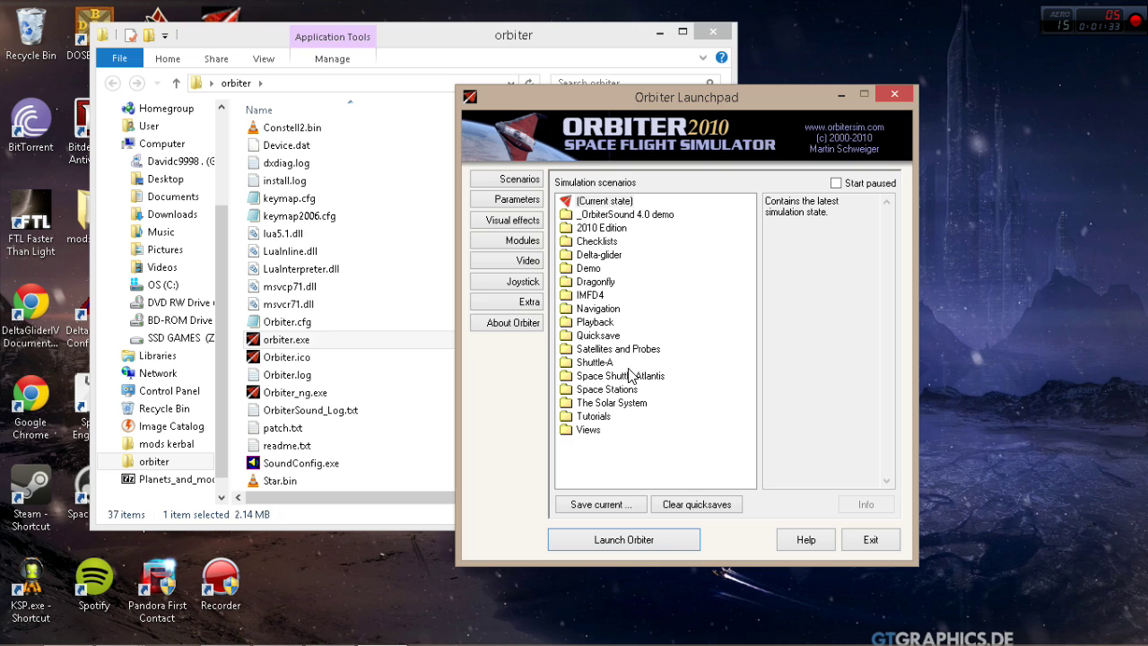
Switch Chrome to Dan's Orbiter Page downloads and scroll to the OrbiterSound 4.0 and DeltaGlider entries.
click(868, 539)
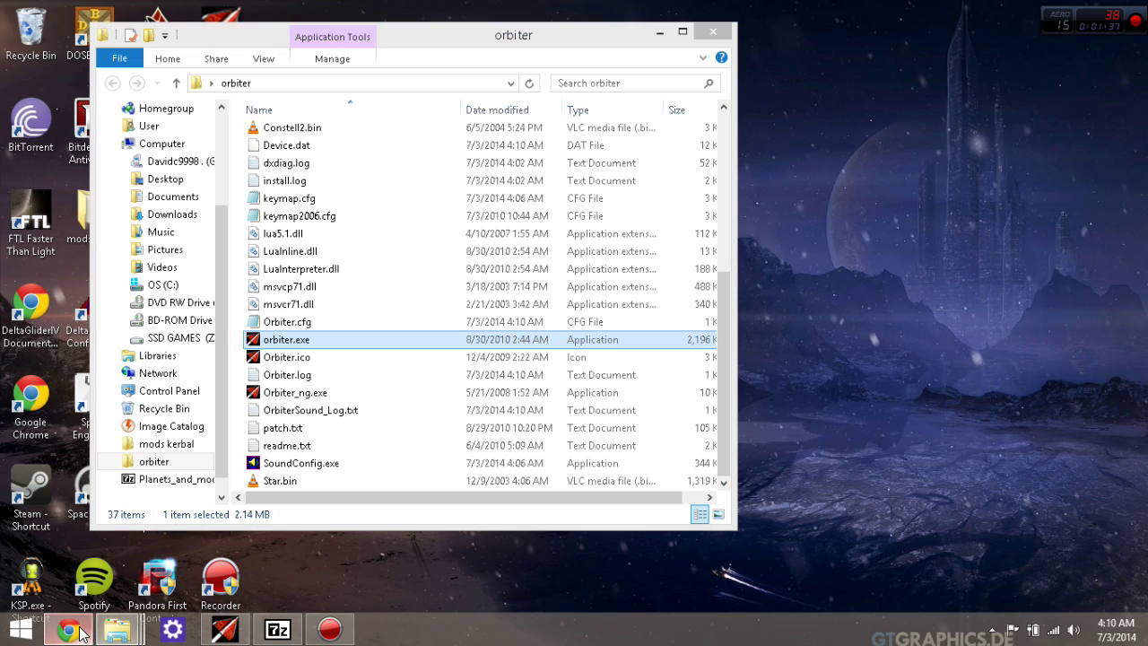
click(68, 630)
click(215, 11)
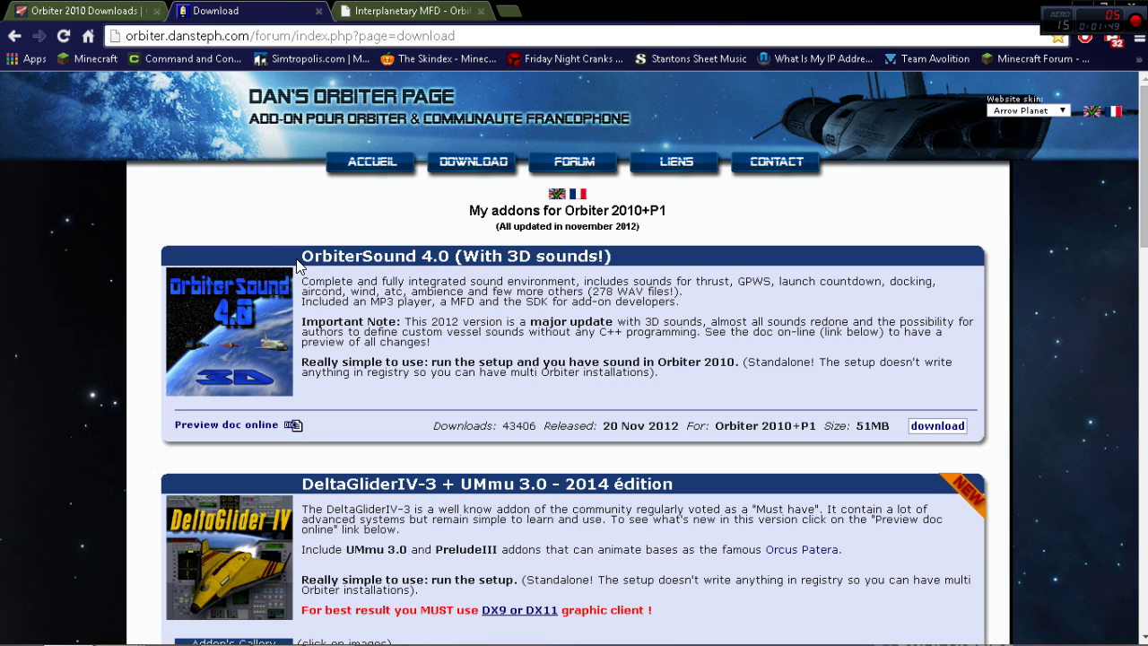
scroll(439, 271, down, 15)
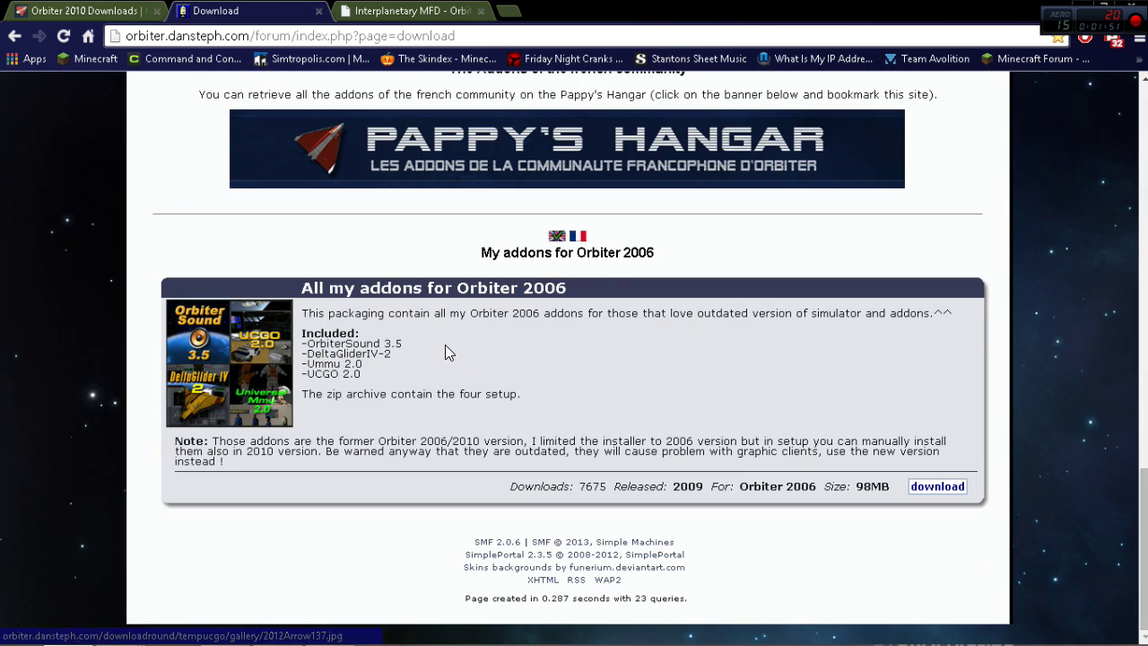
drag(302, 287, 517, 288)
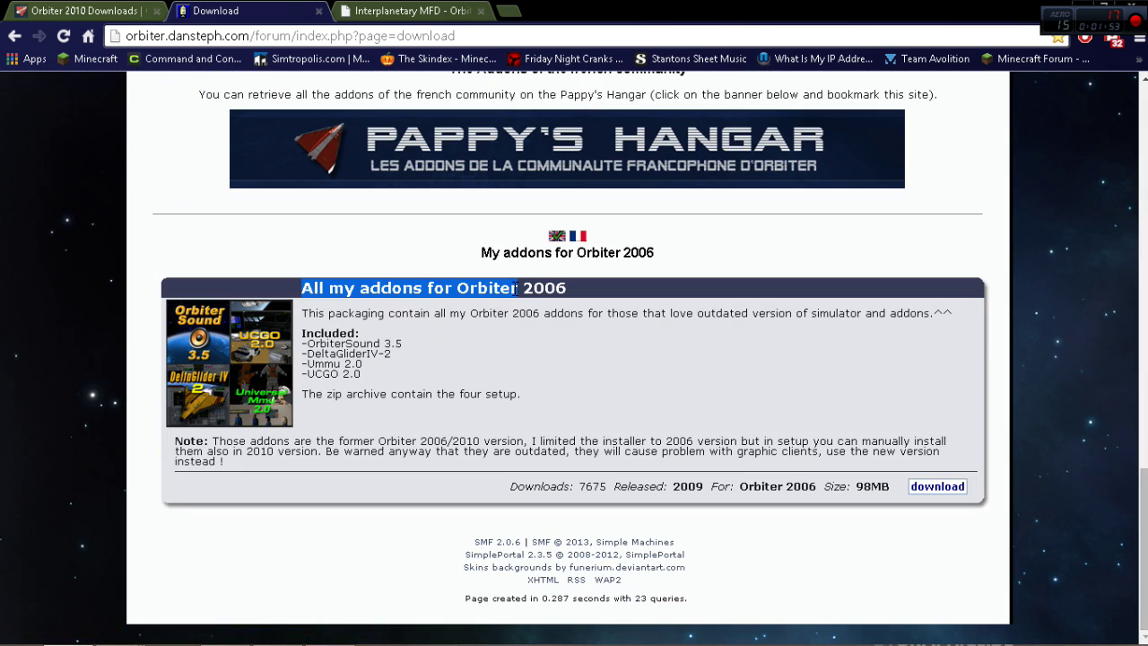
click(540, 339)
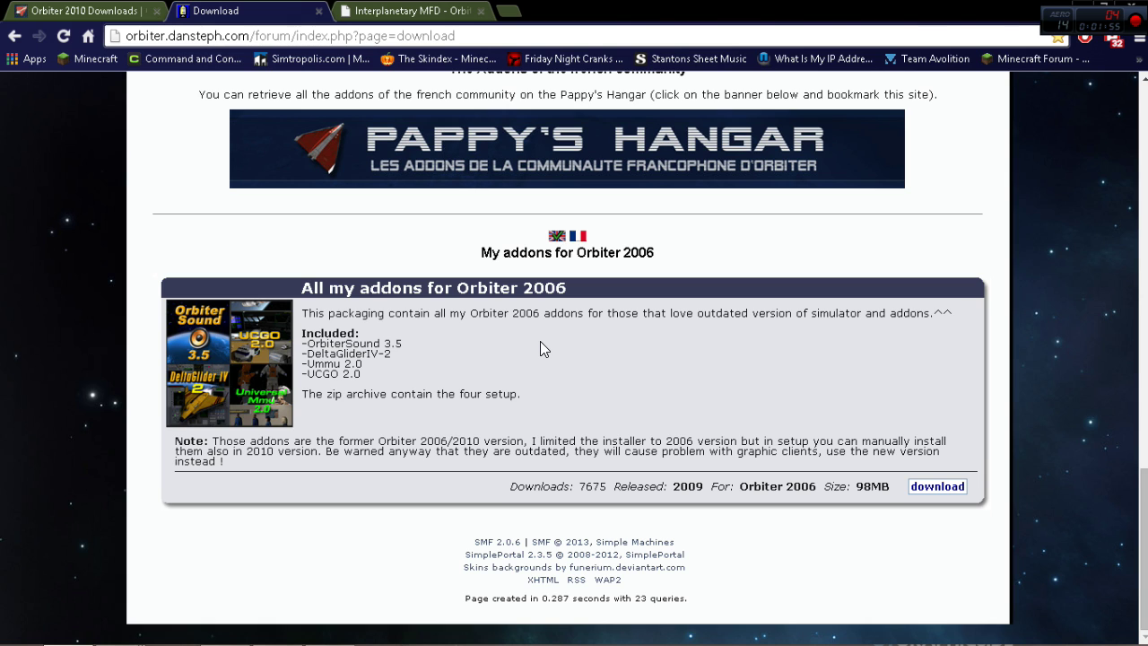
scroll(539, 344, up, 10)
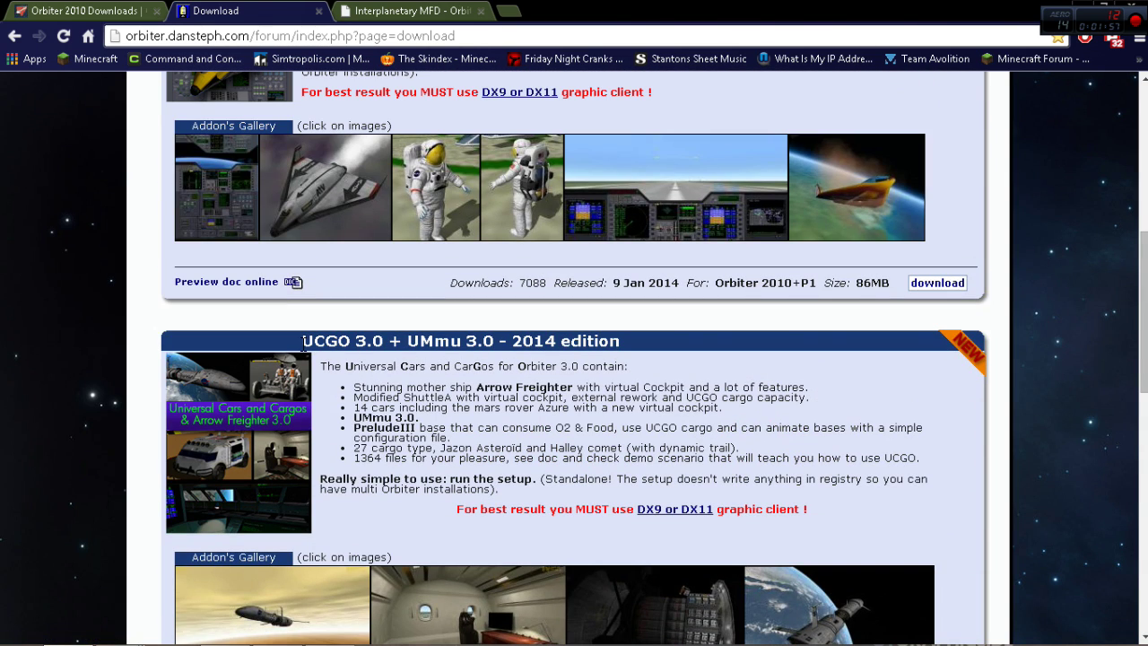
drag(302, 341, 640, 349)
scroll(509, 283, up, 5)
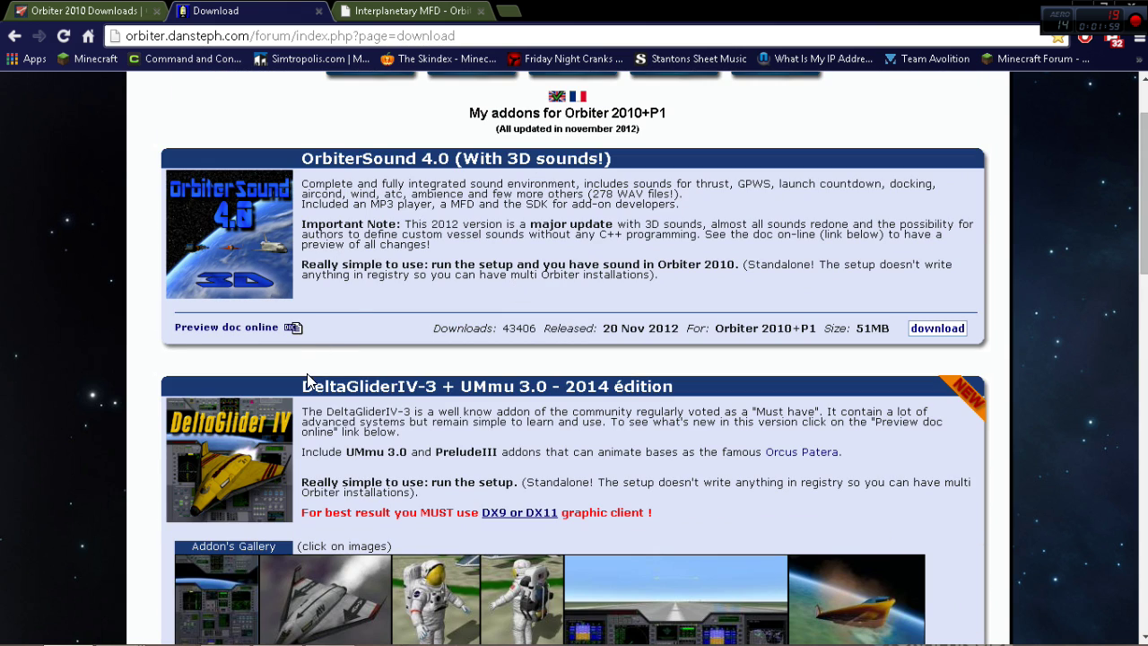
drag(305, 384, 721, 405)
Move the orbiter folder window right and line up the OrbiterSound setup beside DeltaGlider's.
drag(303, 157, 687, 113)
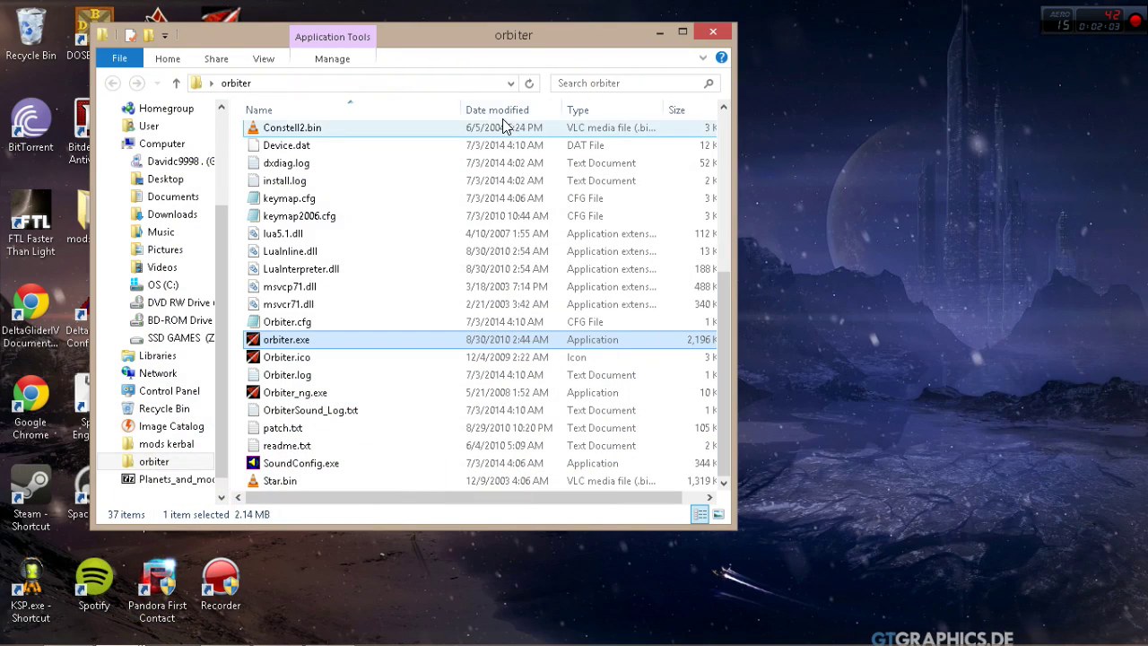
drag(534, 37, 1067, 107)
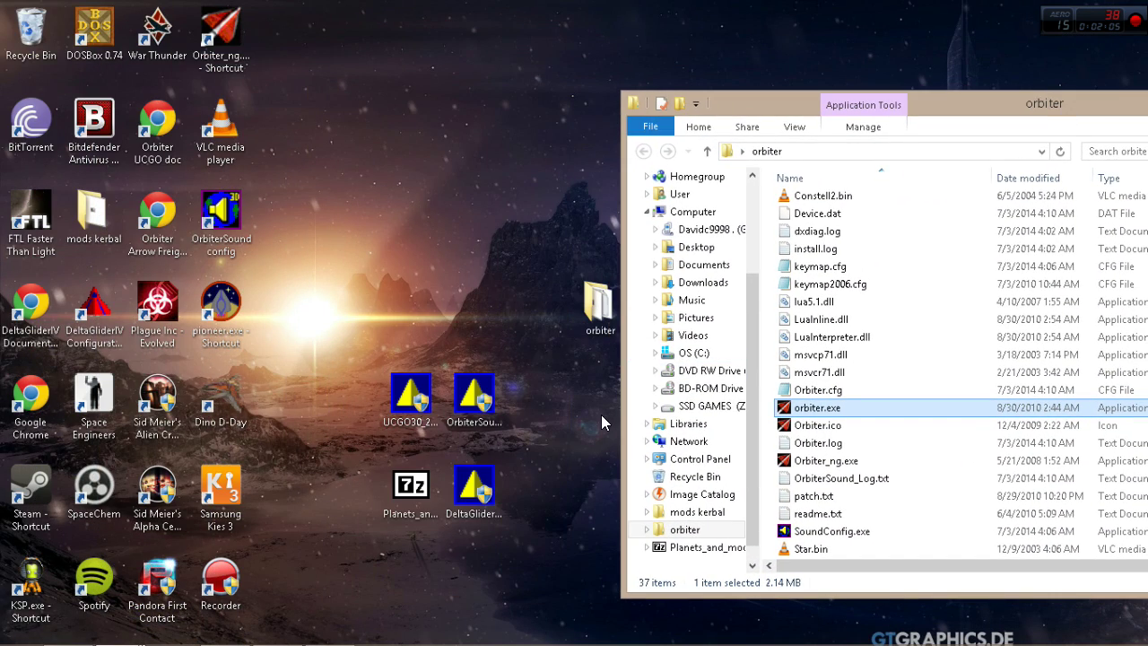
drag(566, 348, 318, 239)
click(405, 544)
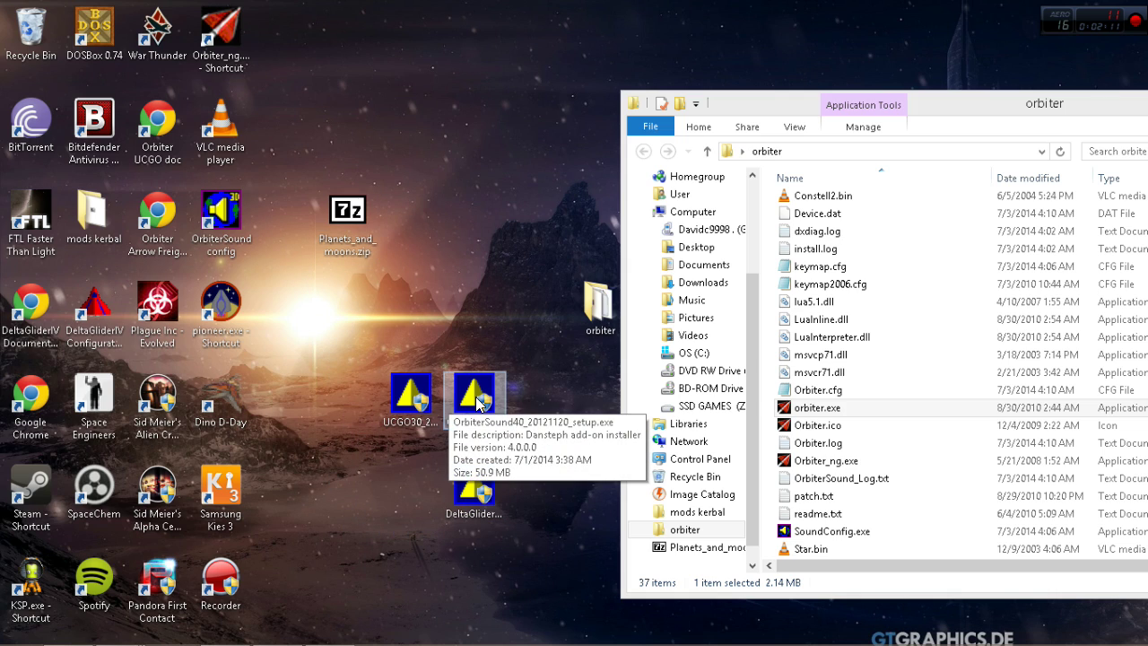
drag(473, 408, 397, 531)
Install OrbiterSound 4.0 into Desktop\orbiter, keeping the older OrbiterSound files.
double_click(398, 530)
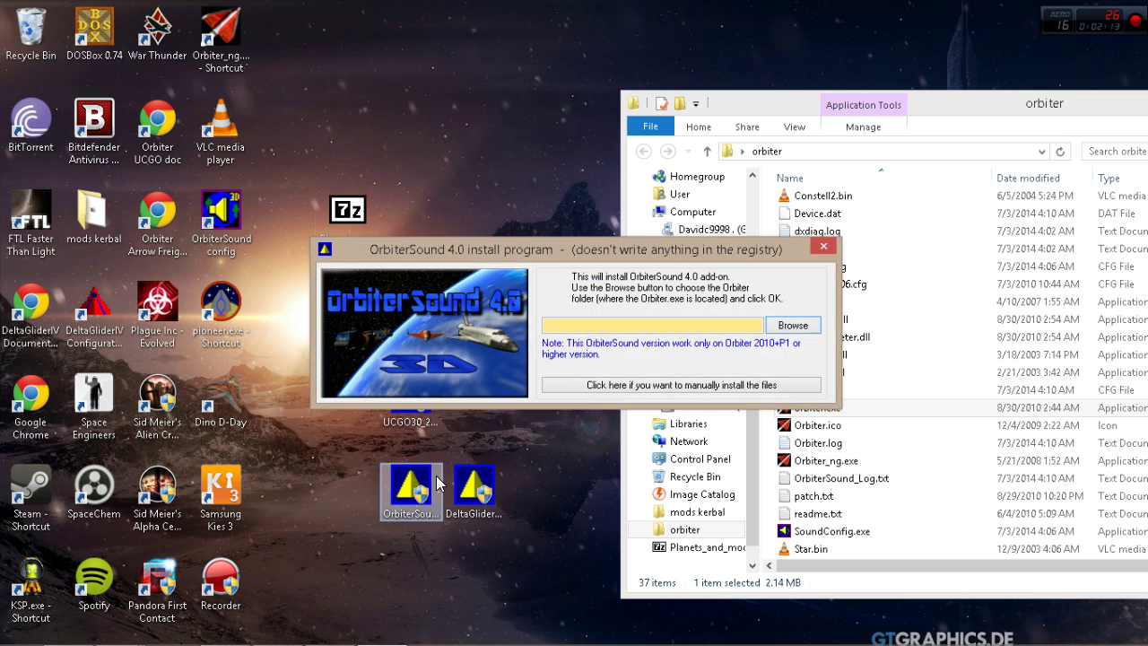
click(798, 326)
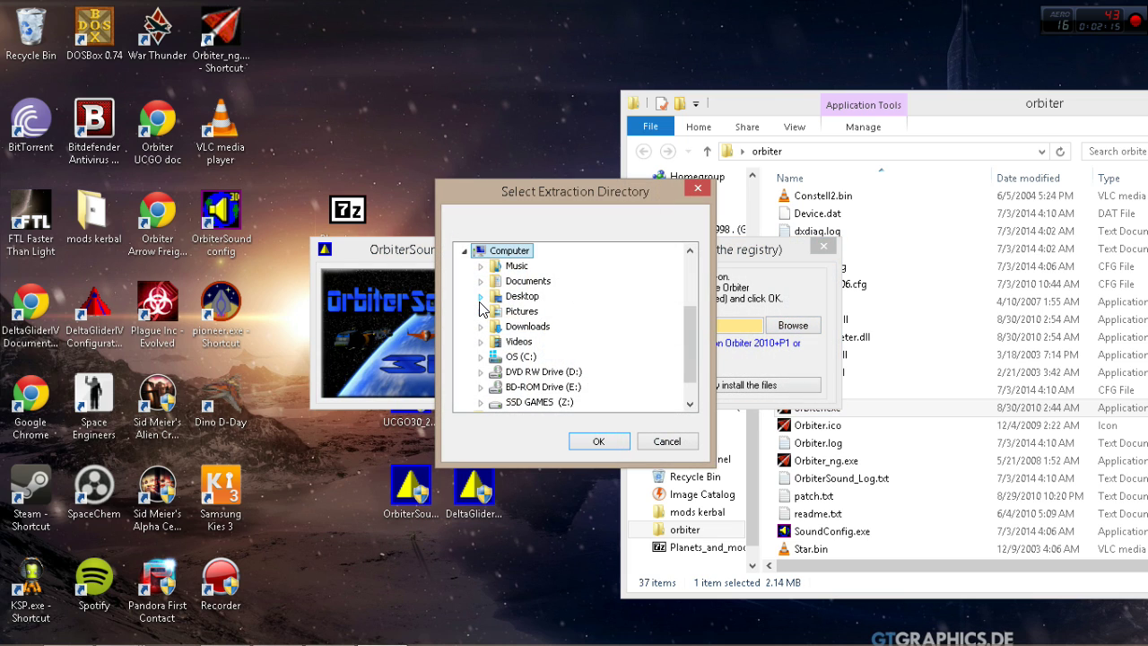
click(480, 296)
click(532, 327)
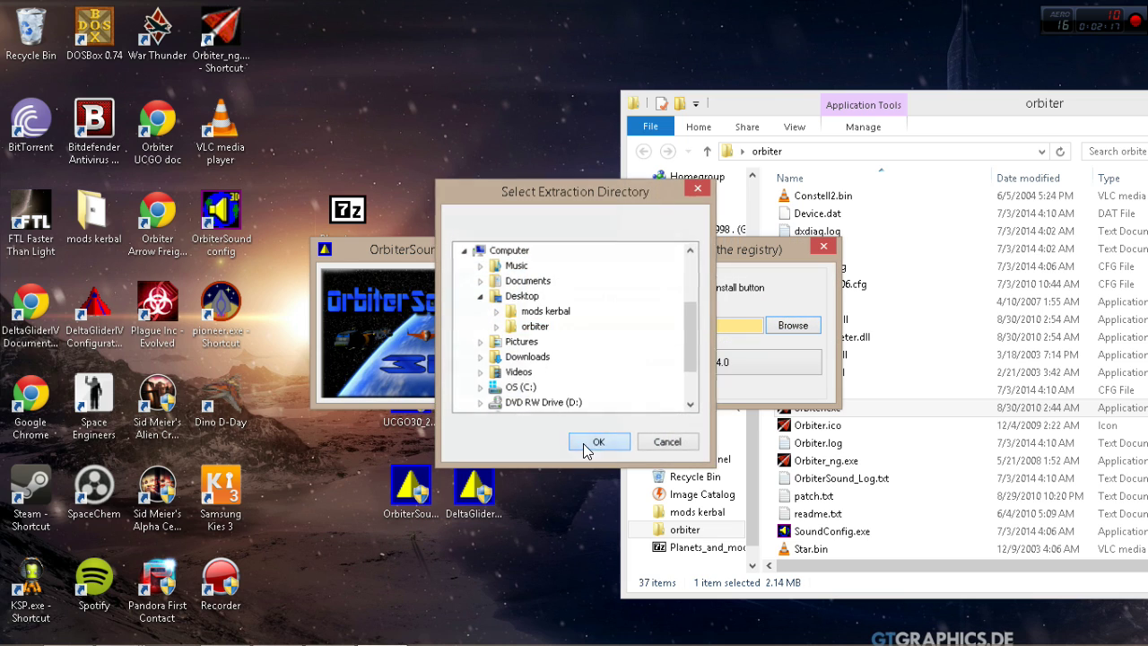
click(594, 440)
click(650, 363)
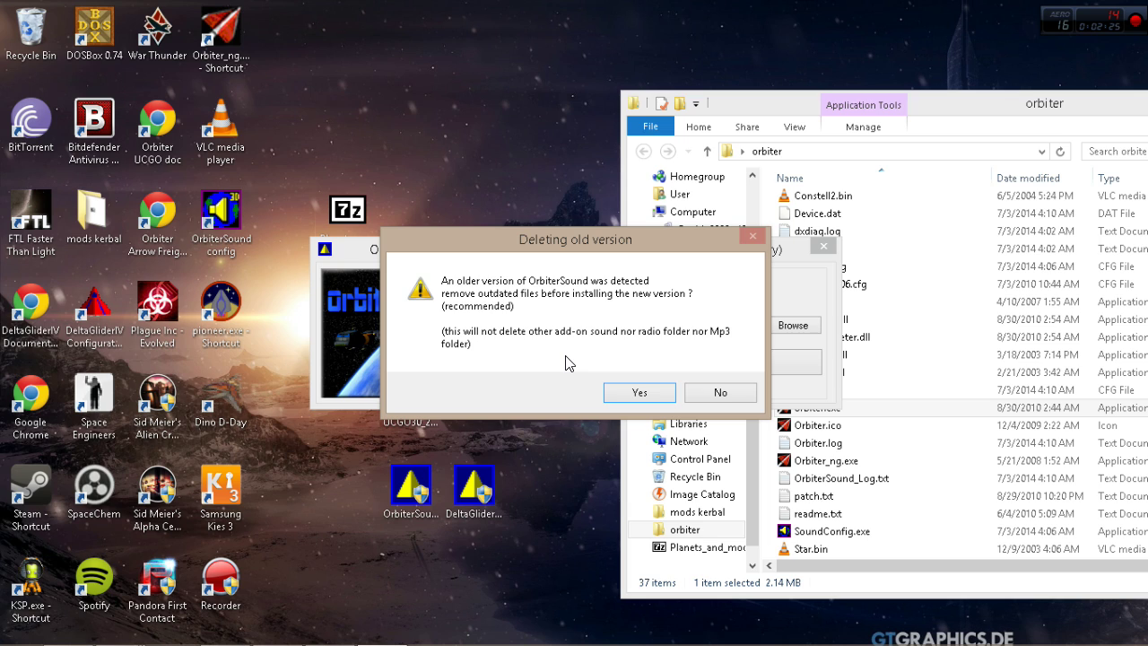
click(726, 392)
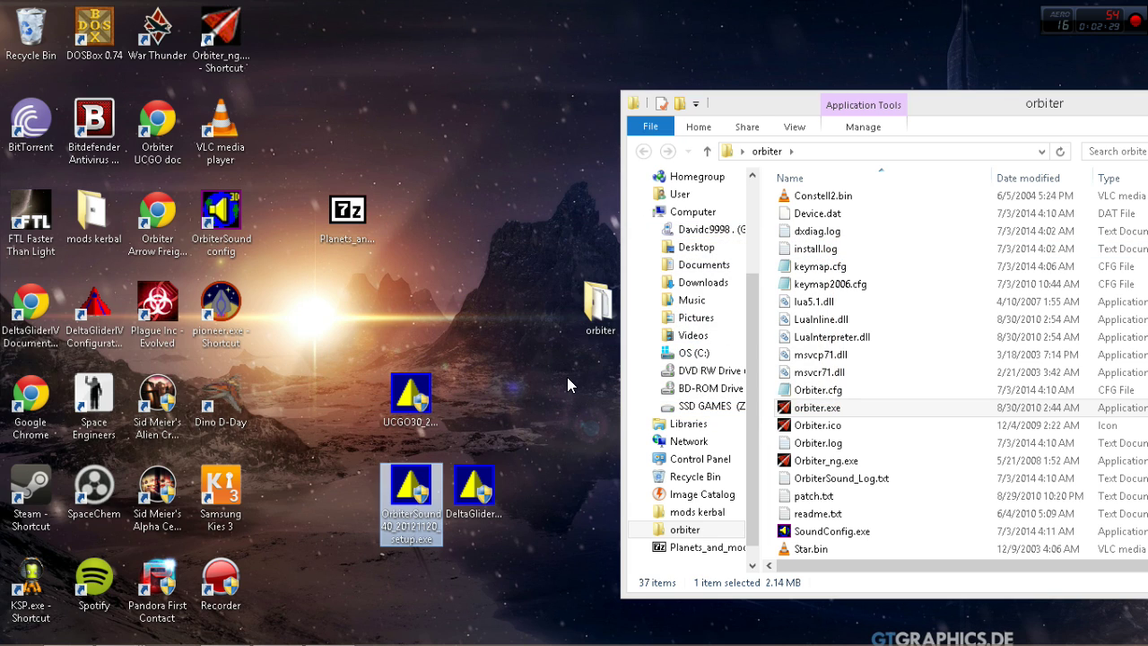
Move UCGO30 setup into the row, dismiss the Bitdefender popup, and place Planets_and_moons.zip beside the orbiter folder.
drag(411, 399, 348, 492)
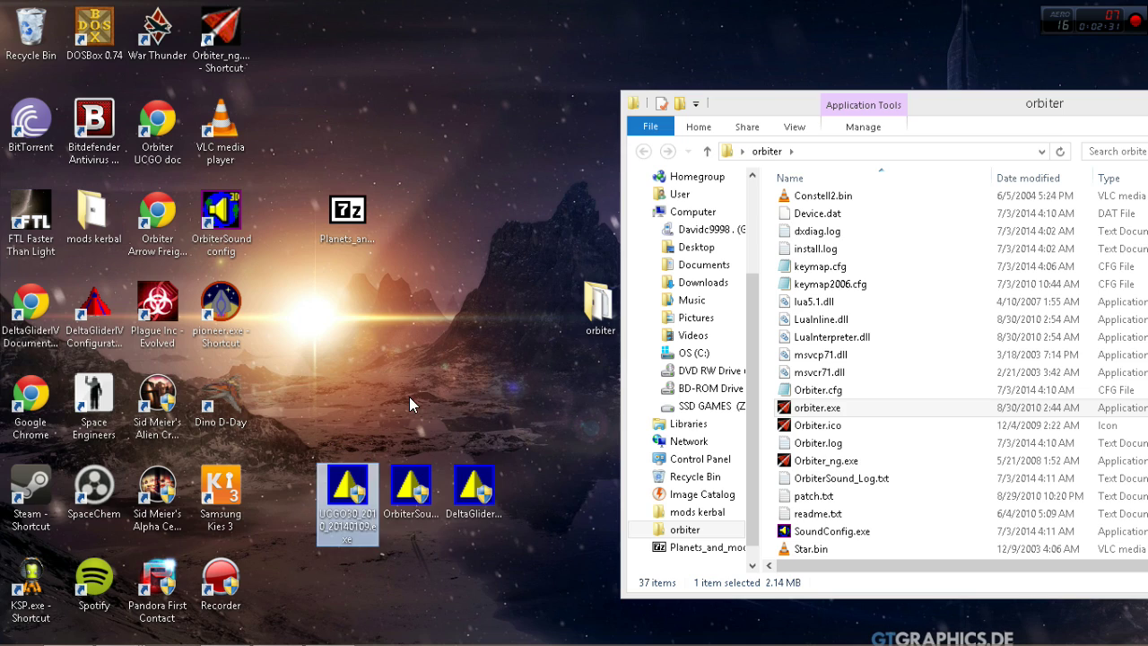
click(495, 502)
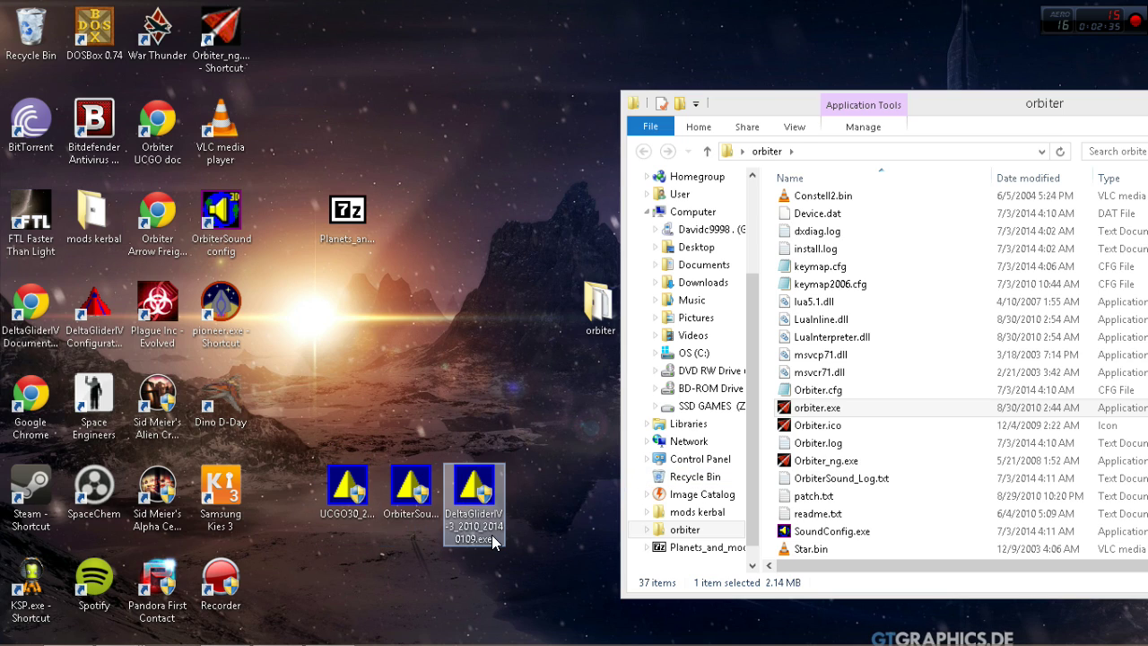
click(447, 592)
drag(348, 578, 452, 617)
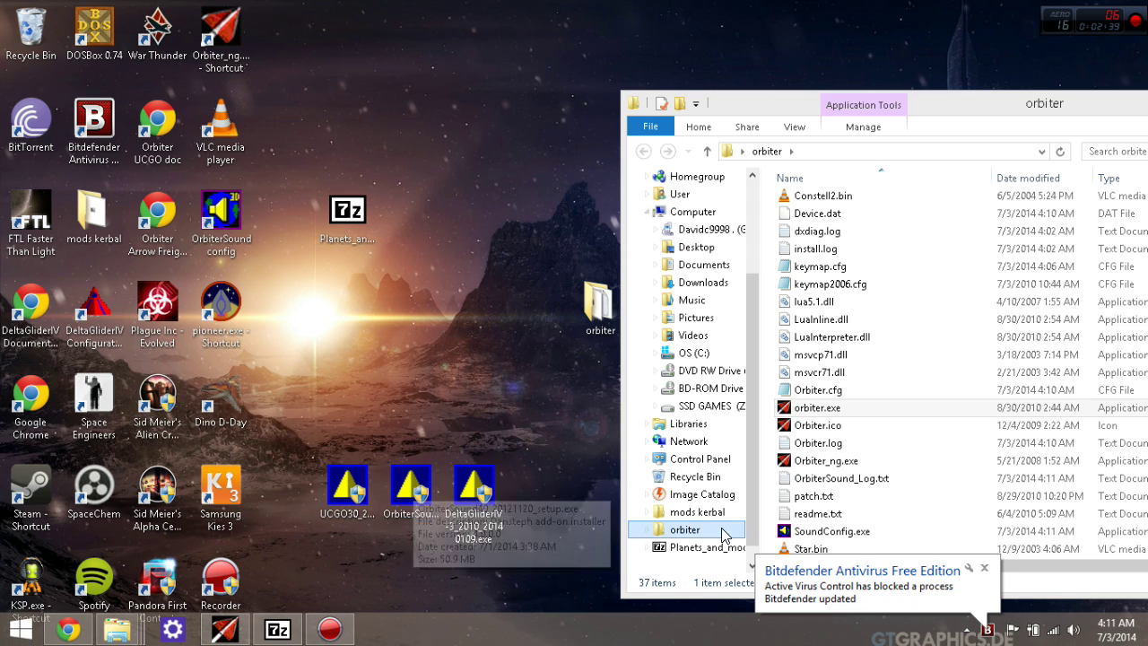
click(984, 568)
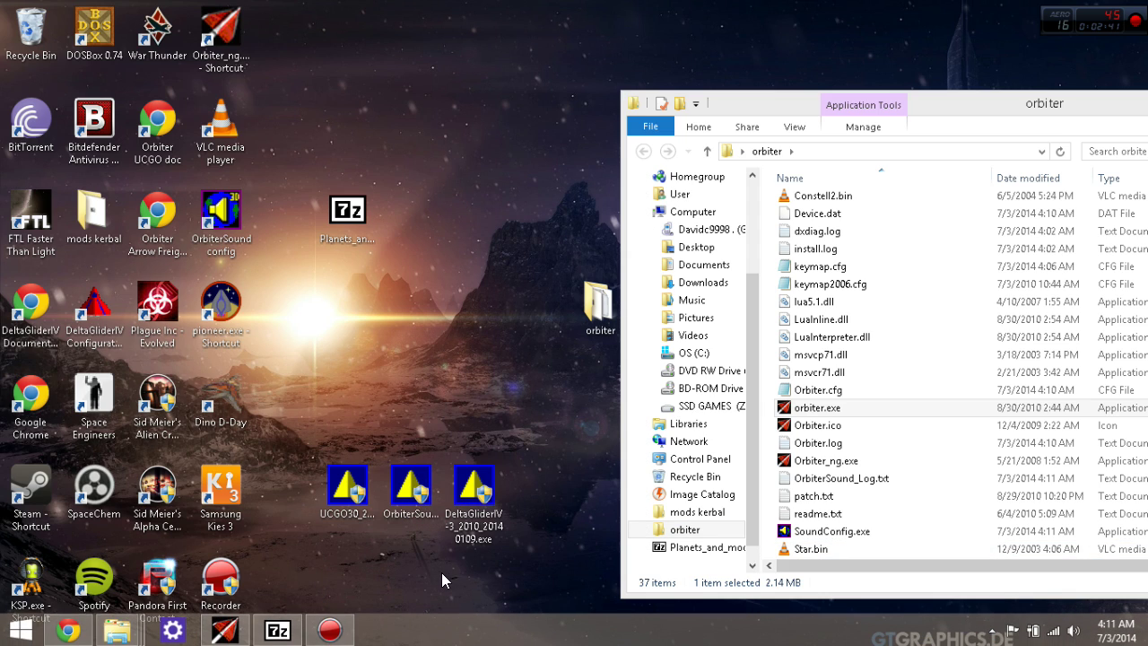
scroll(868, 417, up, 6)
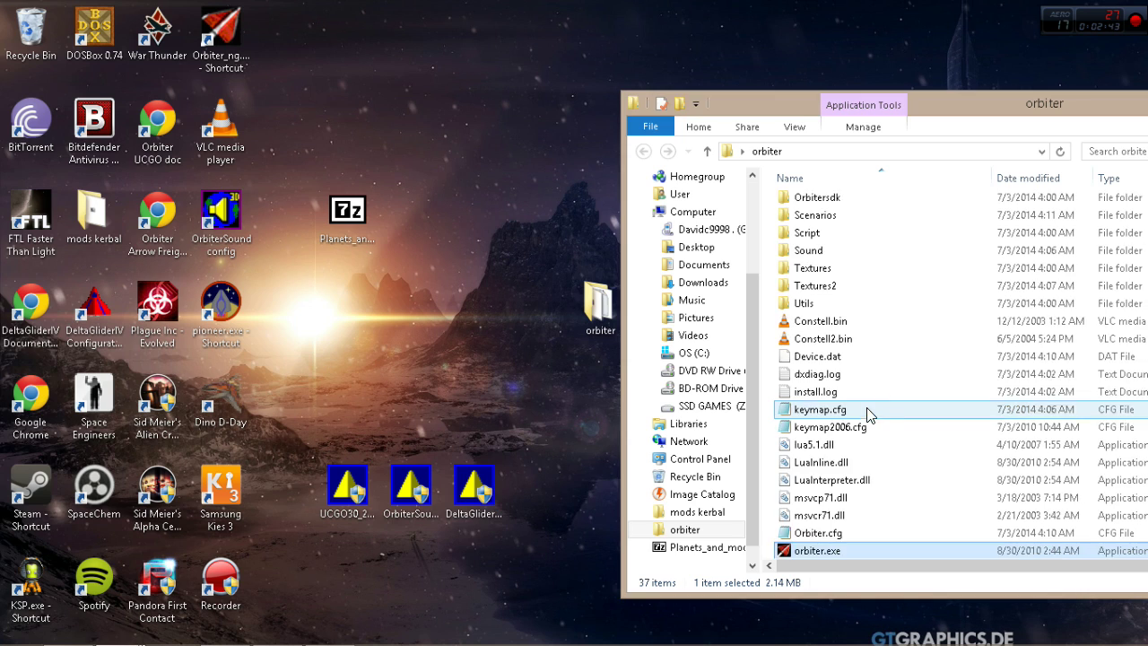
drag(357, 215, 482, 305)
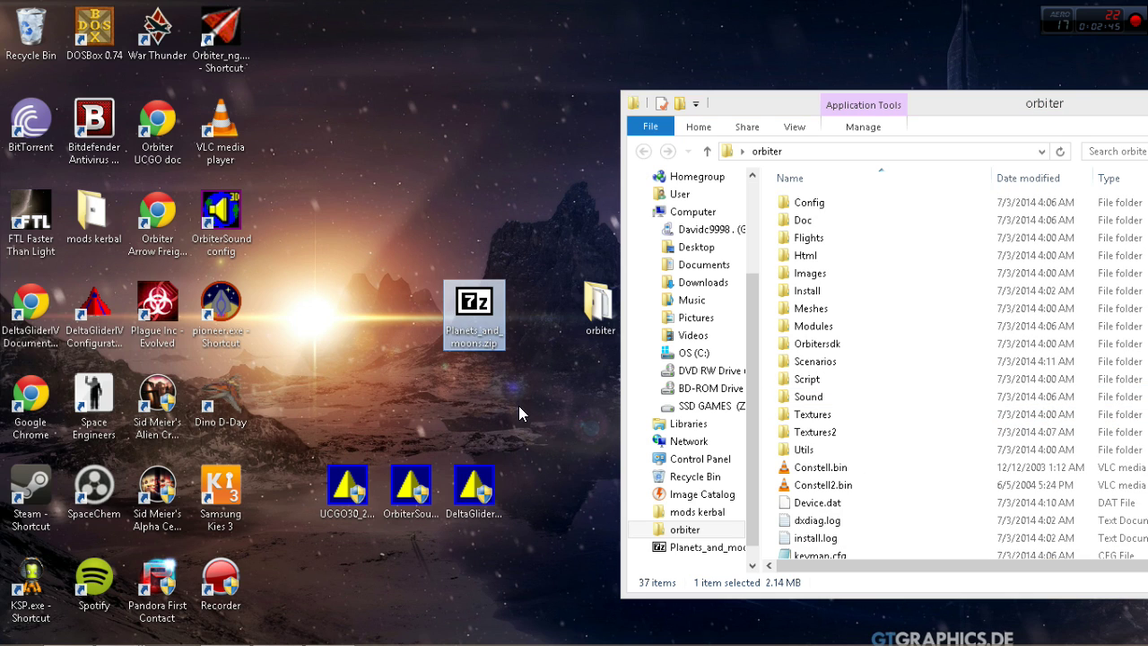
Scroll the Orbiter 2010 Downloads page to the 44.75 MB Planets, Moons texture pack and its contents.
click(78, 633)
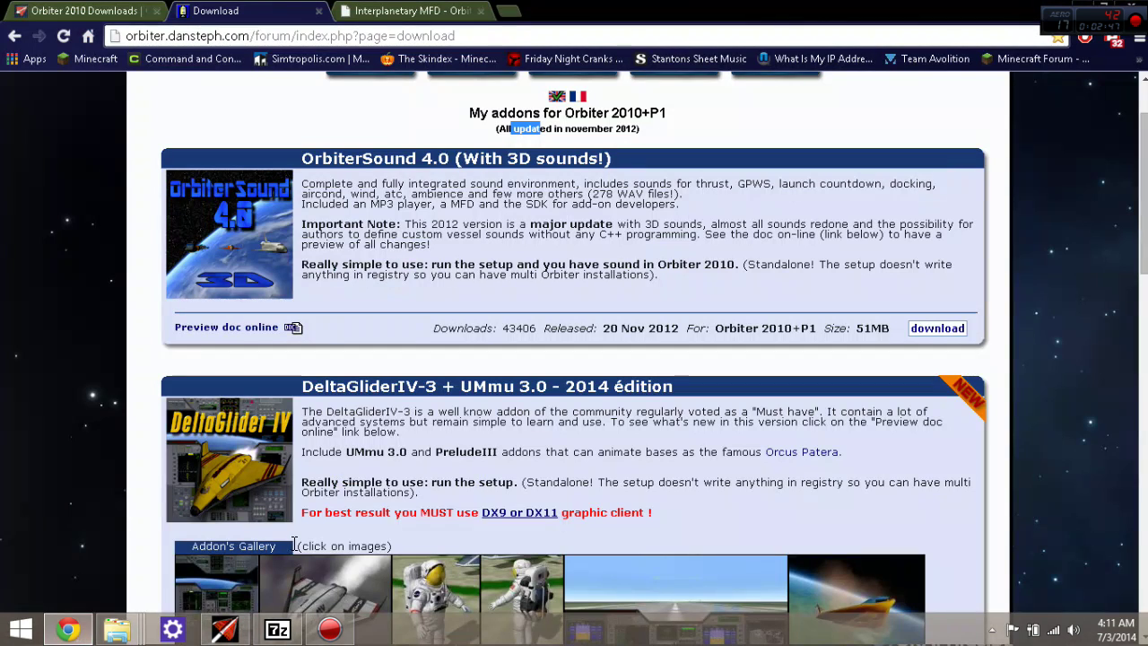
click(87, 9)
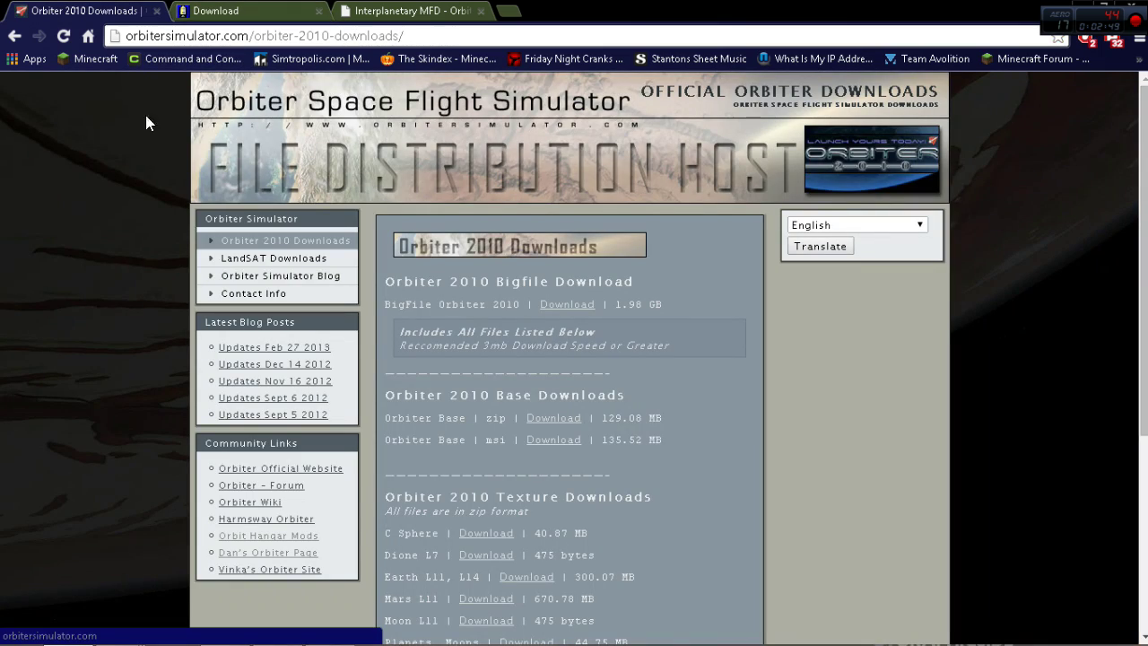
scroll(437, 377, down, 2)
scroll(438, 383, down, 1)
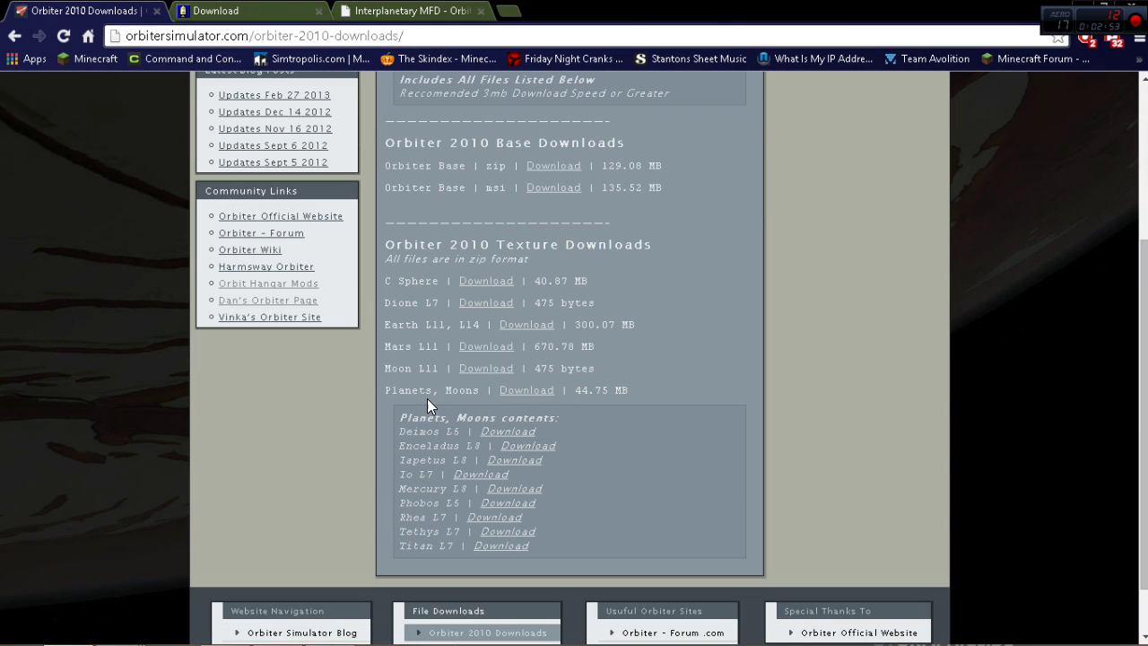
drag(405, 393, 475, 389)
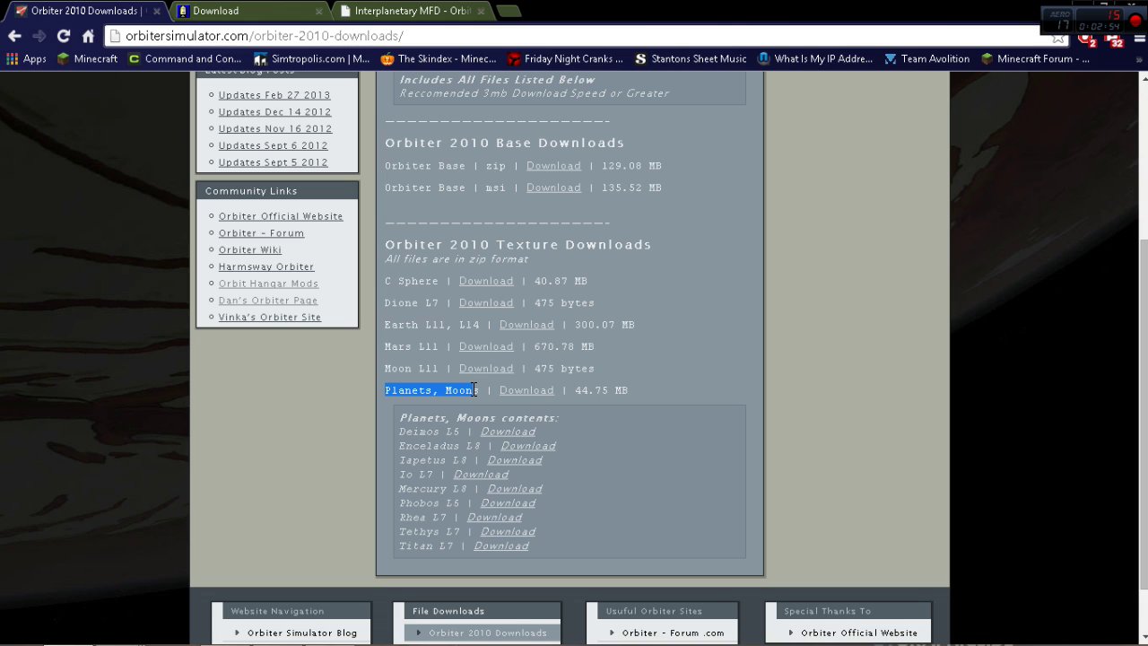
click(597, 448)
drag(395, 431, 456, 547)
click(523, 505)
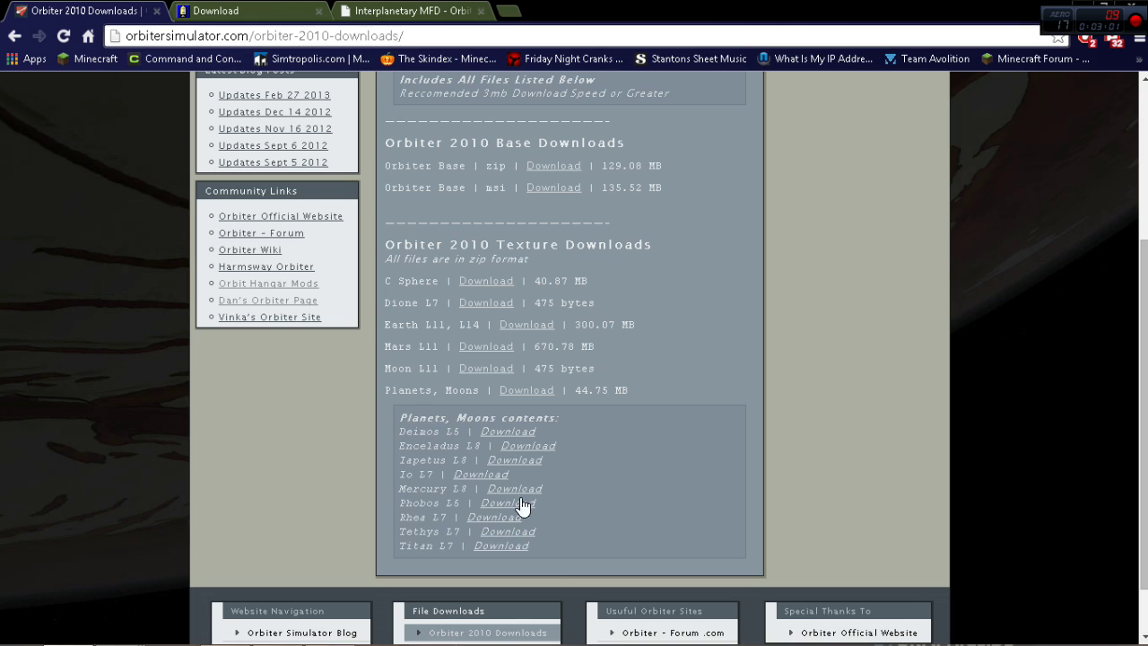
drag(382, 279, 590, 369)
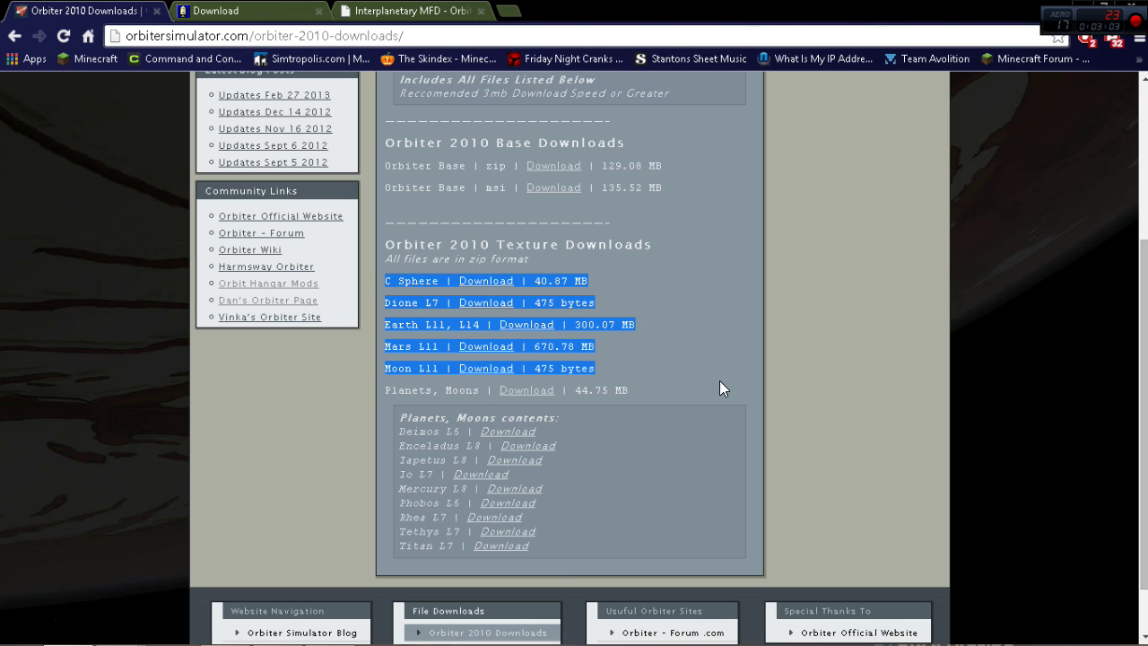
click(590, 380)
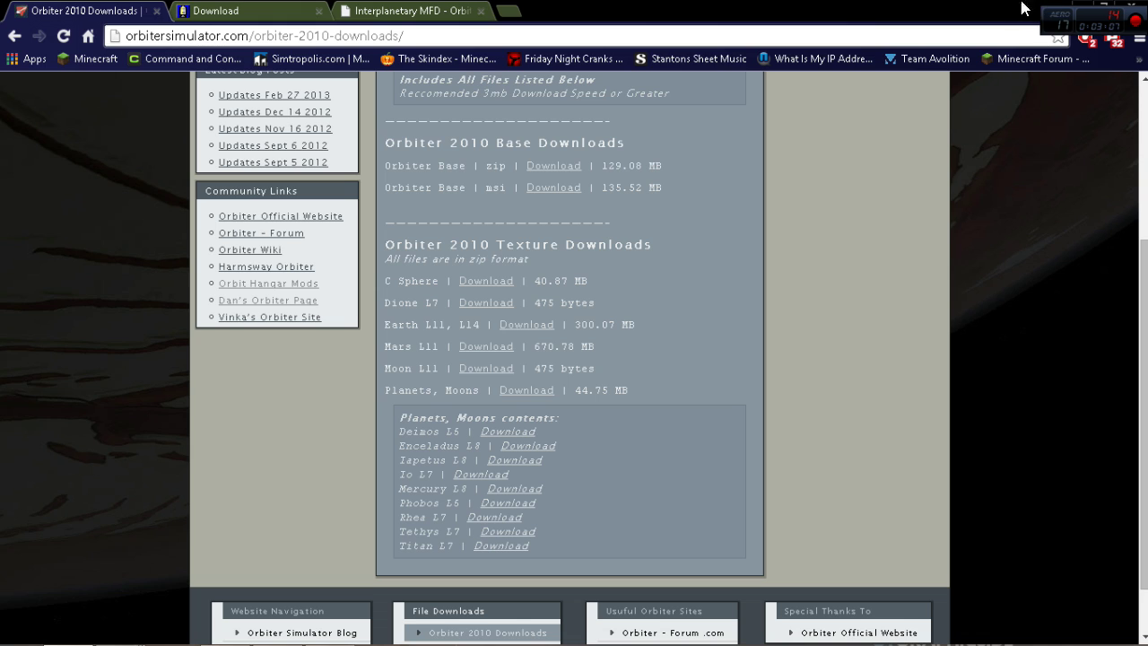
Open Planets_and_moons.zip in 7-Zip and inspect the Textures2 folder's files.
click(1059, 8)
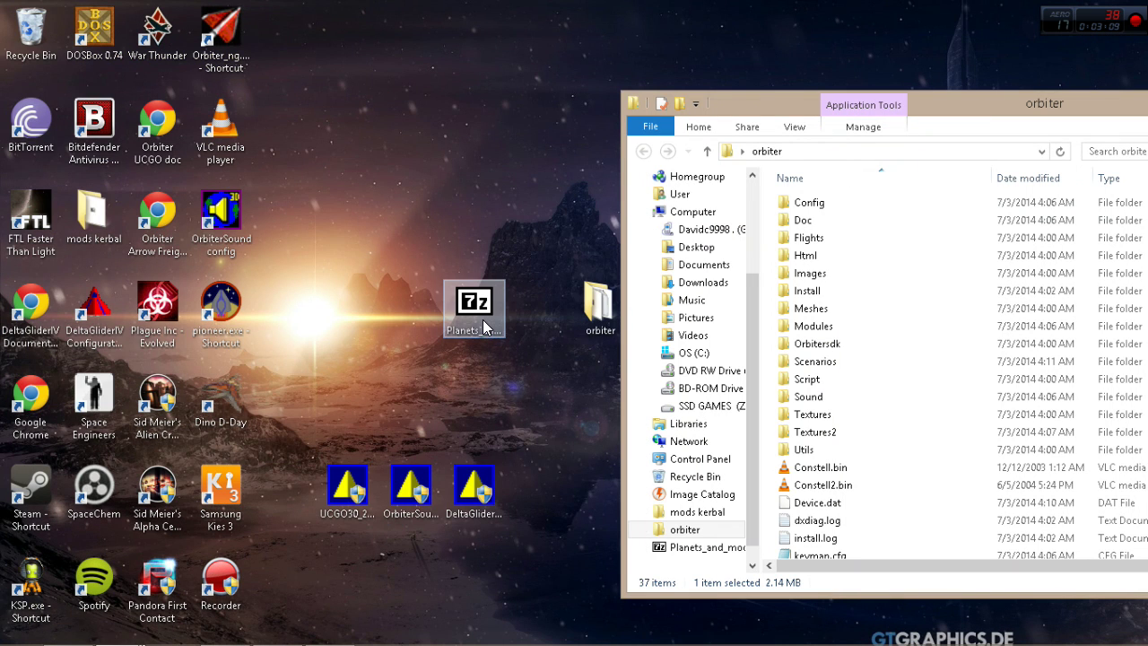
click(489, 341)
double_click(491, 310)
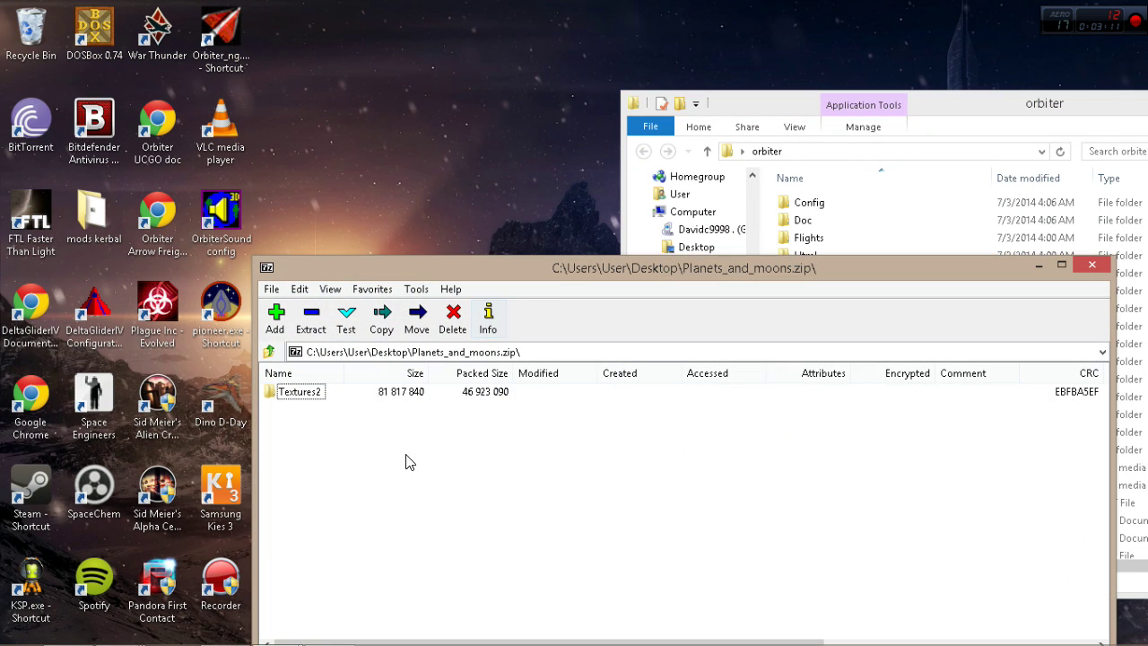
double_click(315, 395)
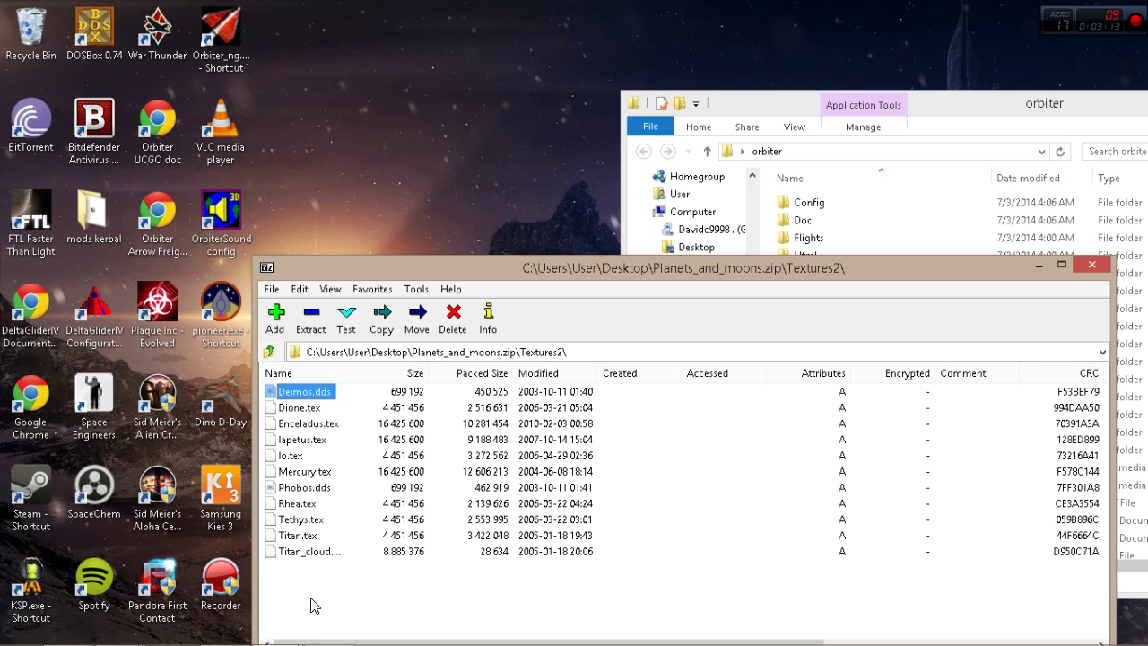
key(ctrl+a)
click(269, 351)
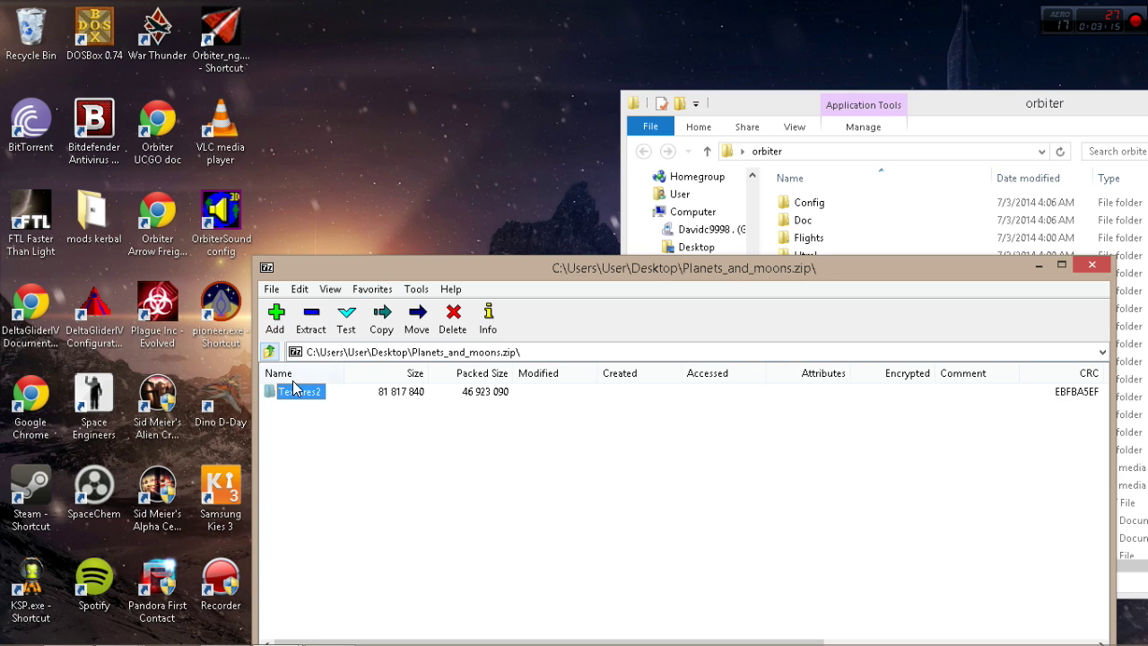
Drag Textures2 into the orbiter folder, replacing the 11 same-named files, and close 7-Zip.
click(798, 103)
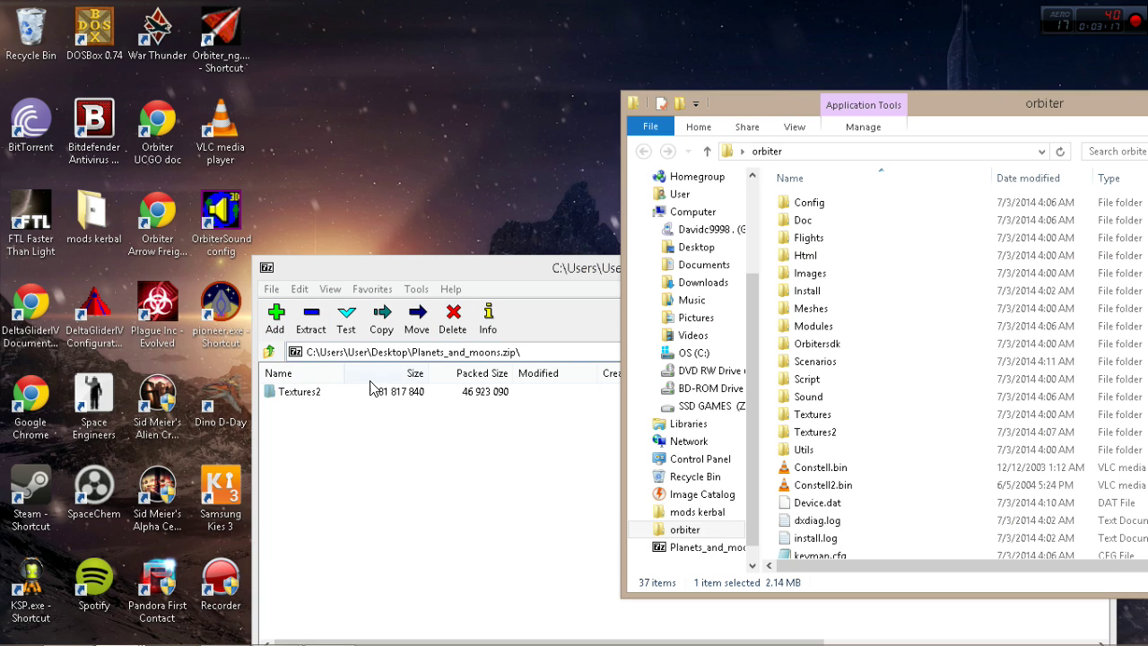
drag(303, 394, 762, 242)
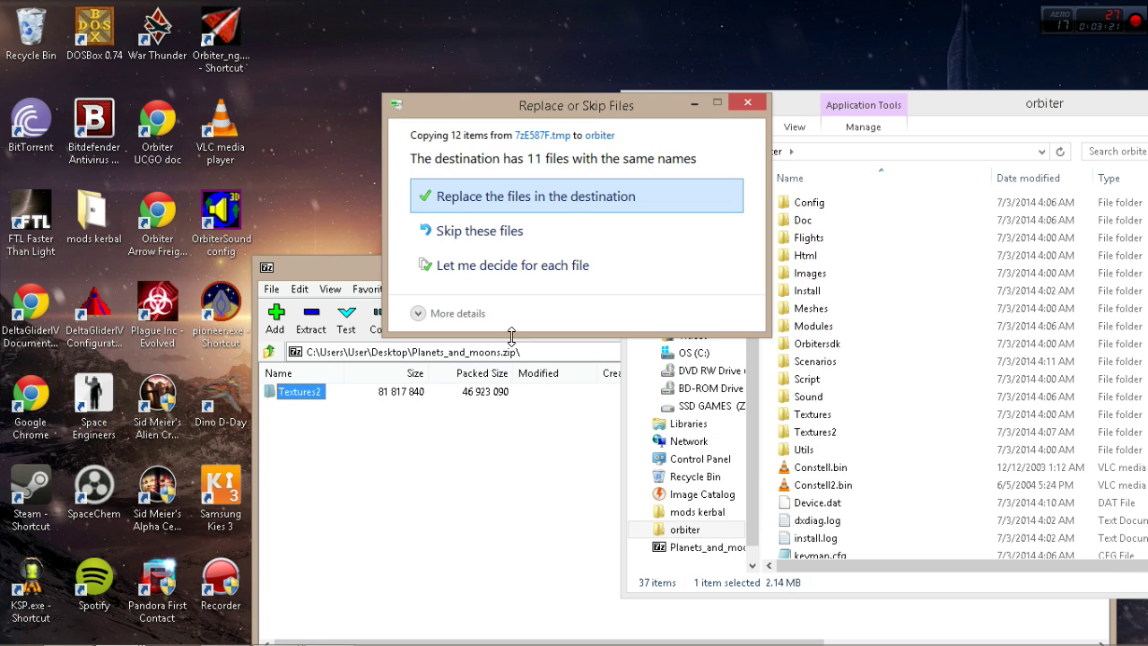
click(505, 189)
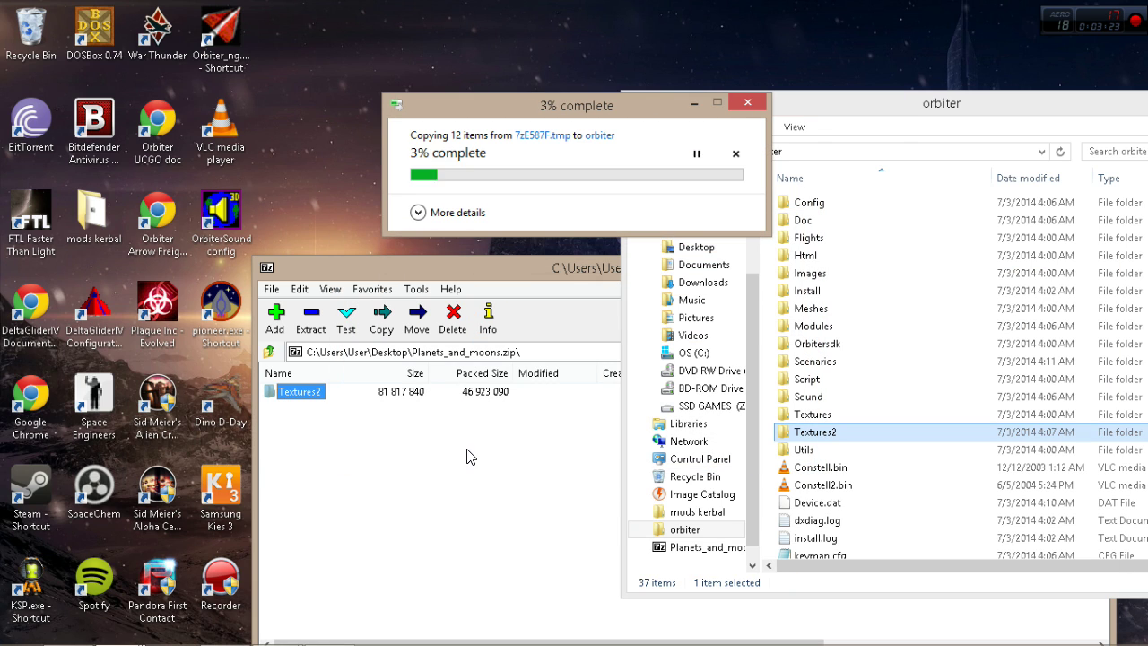
click(448, 505)
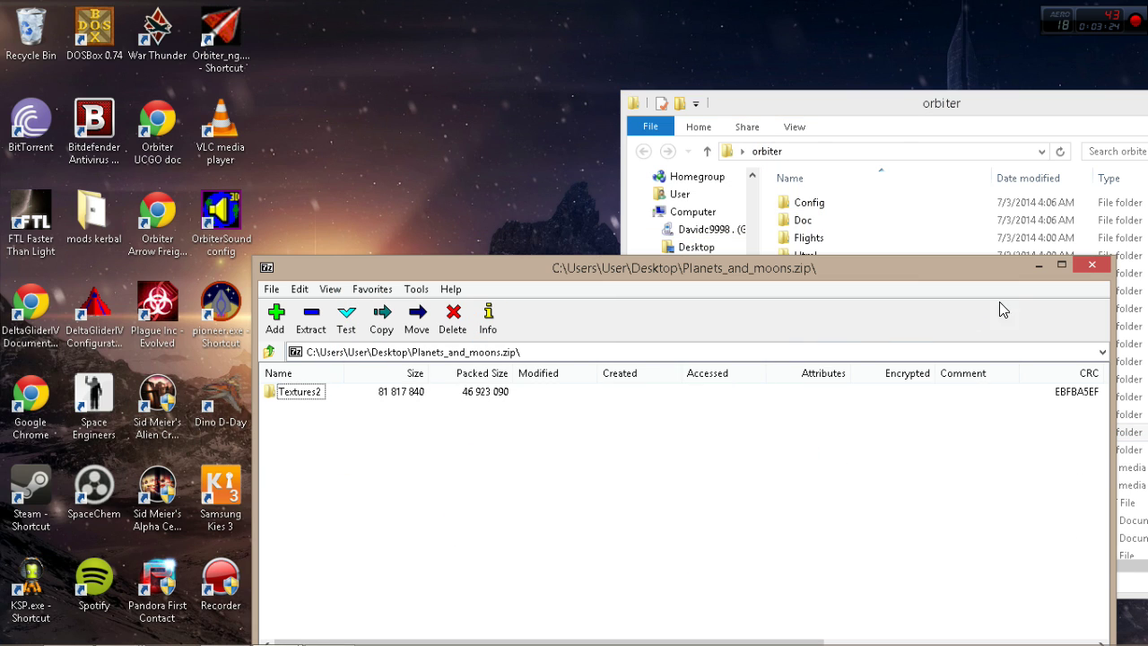
click(1090, 266)
Return to the Interplanetary MFD page in Chrome and read through the Map program description.
click(67, 634)
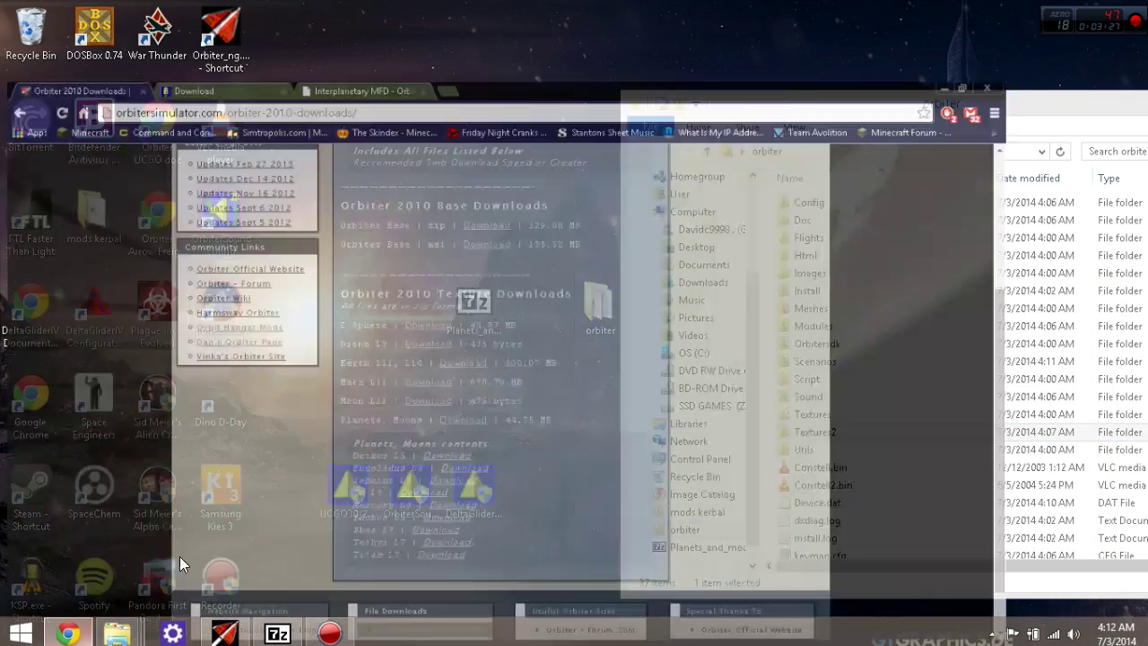
click(363, 10)
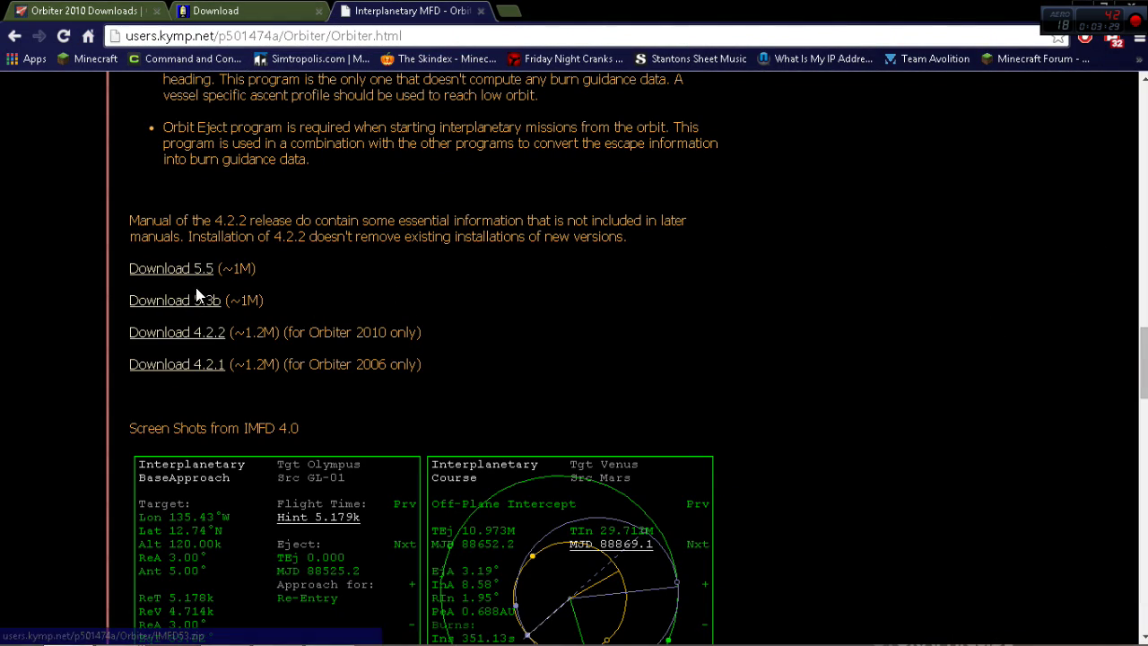
scroll(296, 314, up, 3)
scroll(308, 306, up, 3)
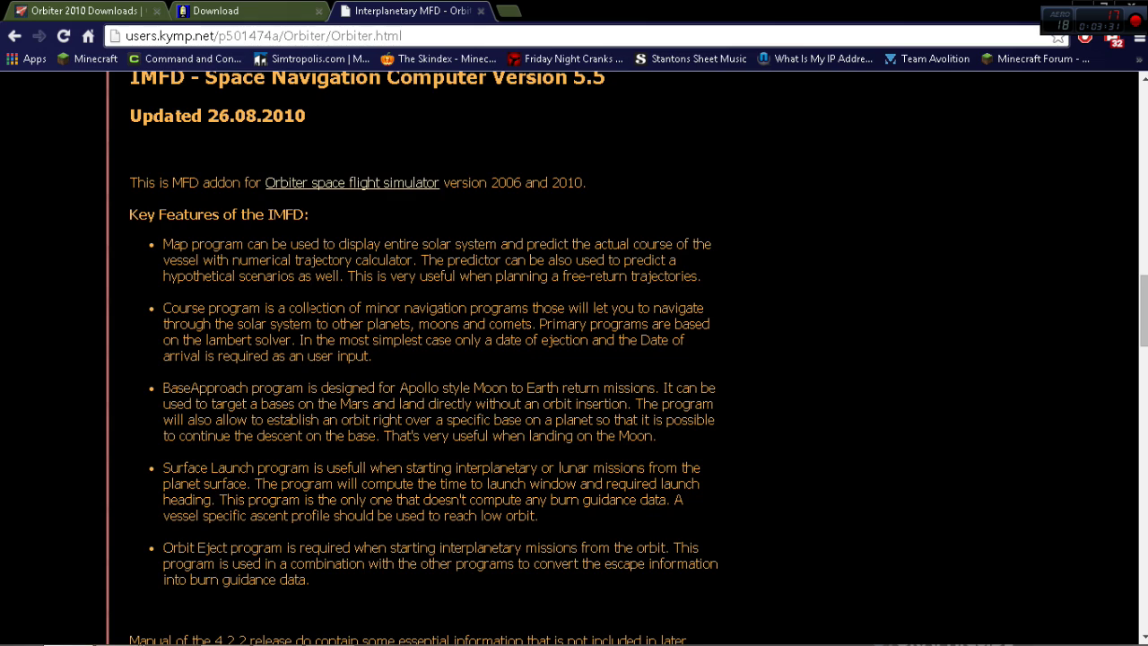
scroll(308, 307, down, 1)
scroll(118, 343, down, 1)
scroll(117, 344, down, 1)
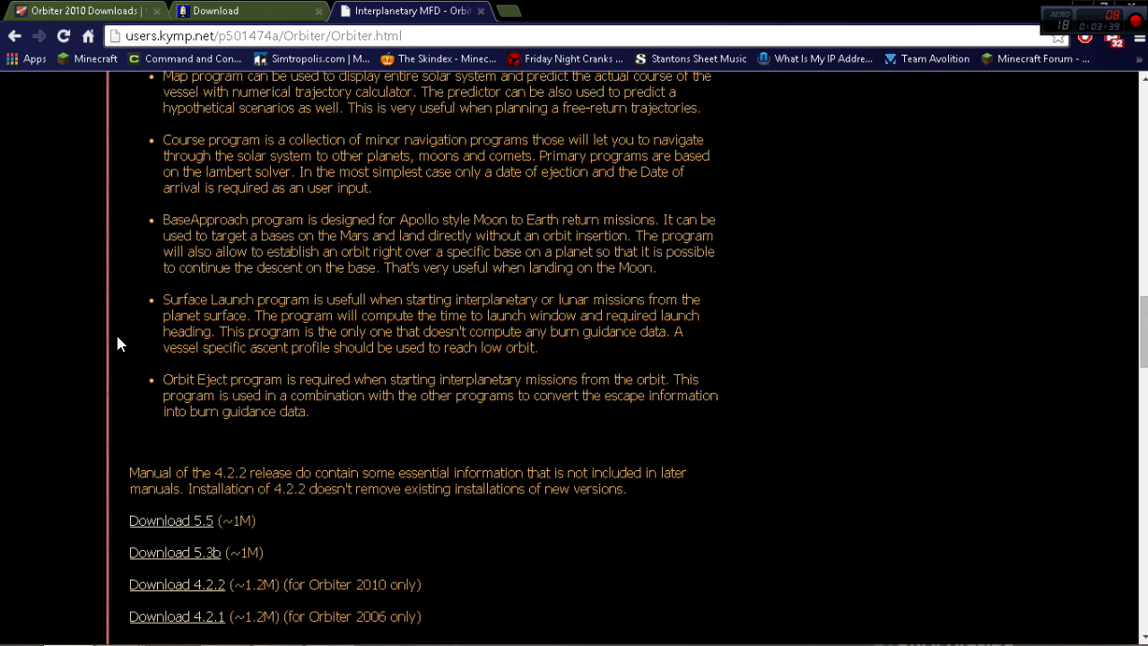
scroll(117, 344, up, 1)
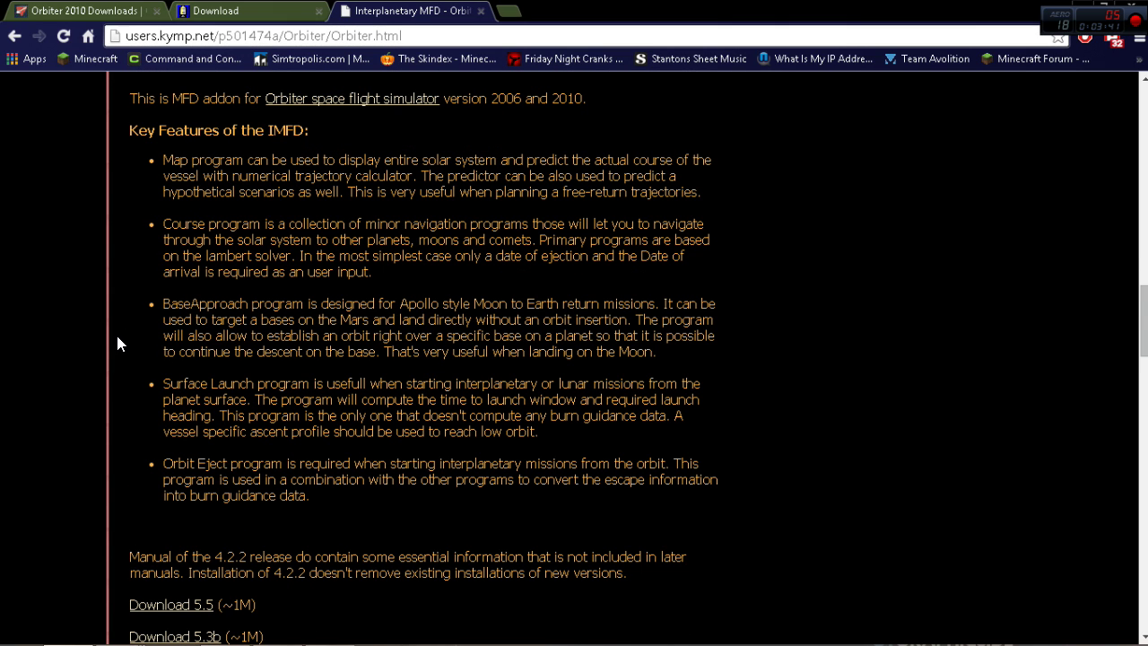
drag(163, 159, 312, 160)
click(422, 137)
Locate the 'Download 4.2.2 (for Orbiter 2010 only)' link, skipping the Orbiter 2006-only release.
scroll(119, 219, down, 4)
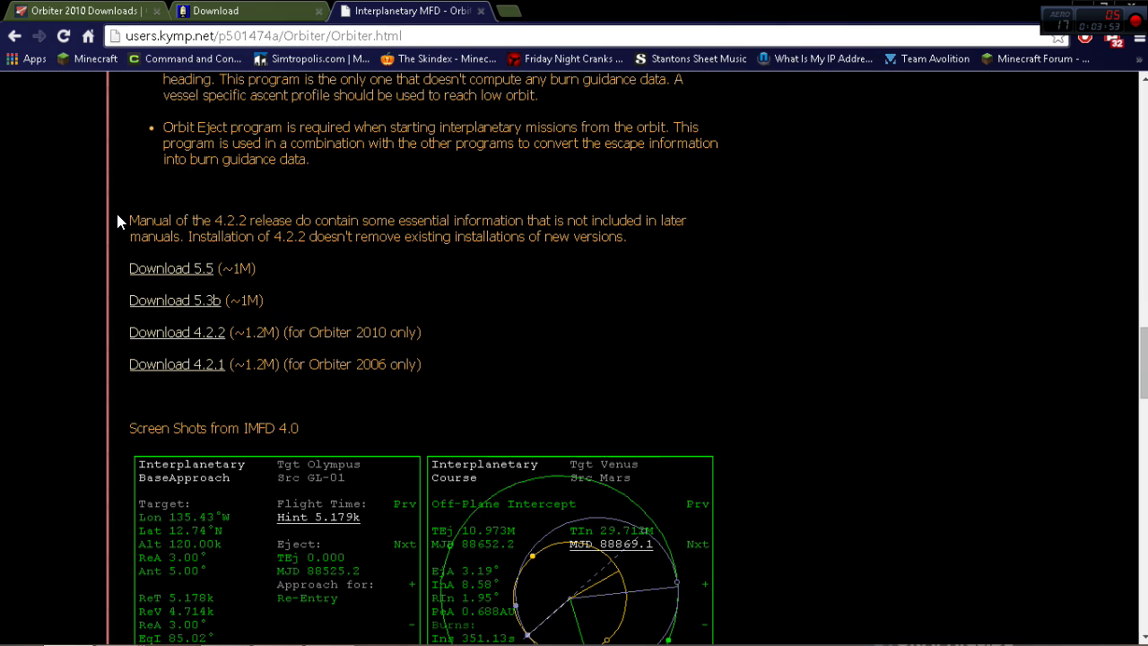
scroll(117, 222, down, 2)
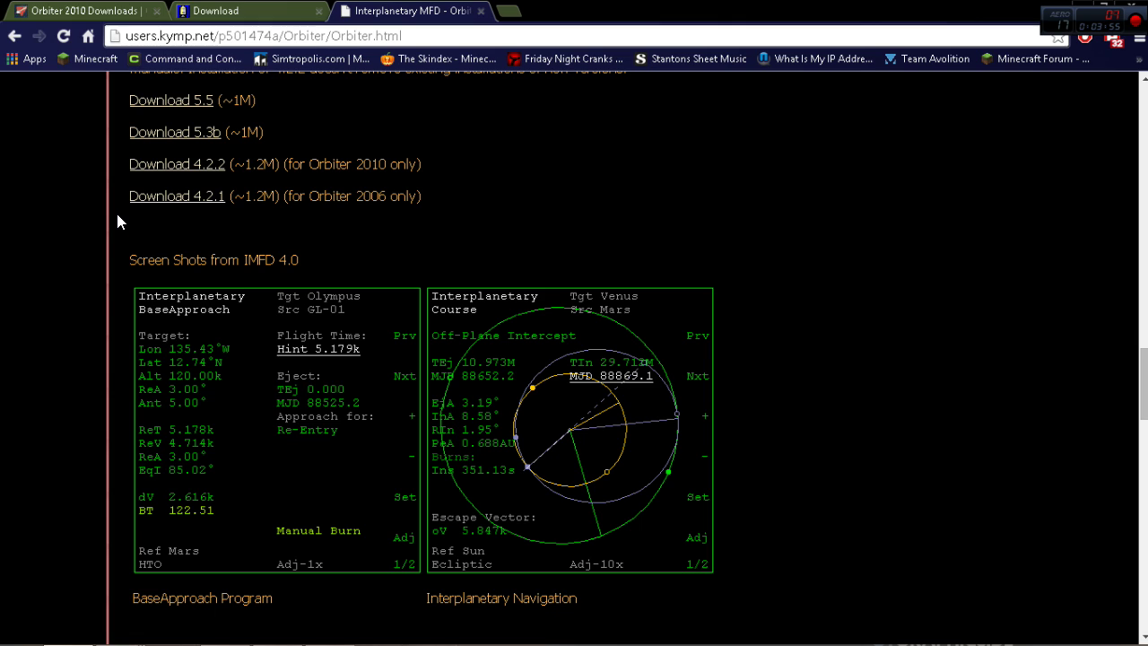
scroll(117, 222, up, 3)
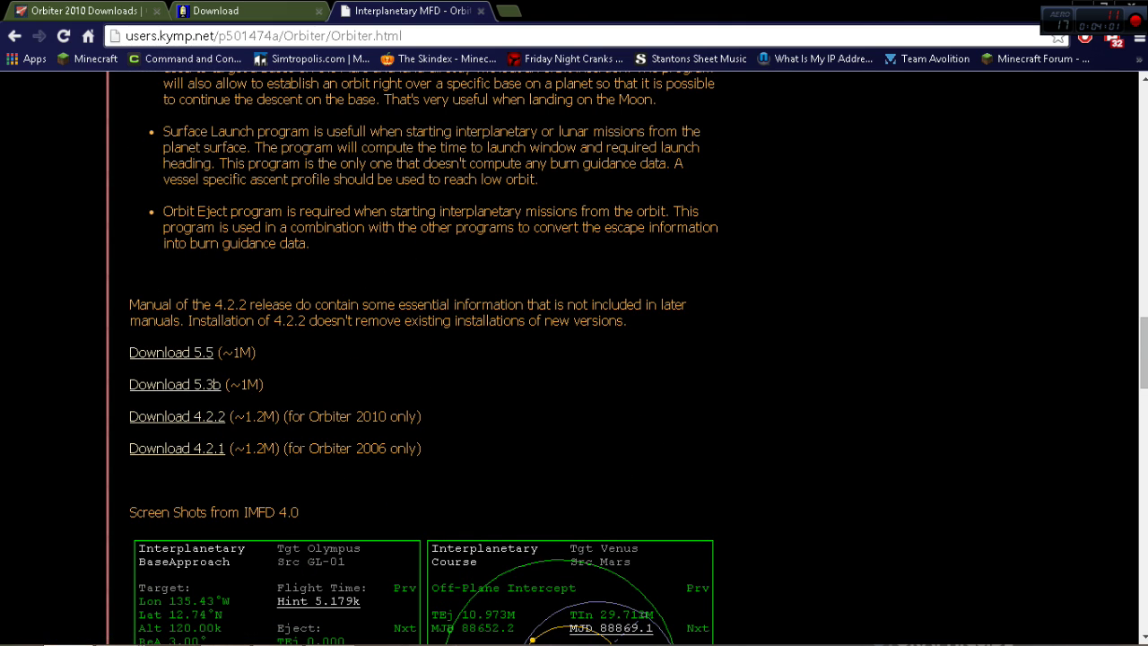
drag(422, 448, 301, 449)
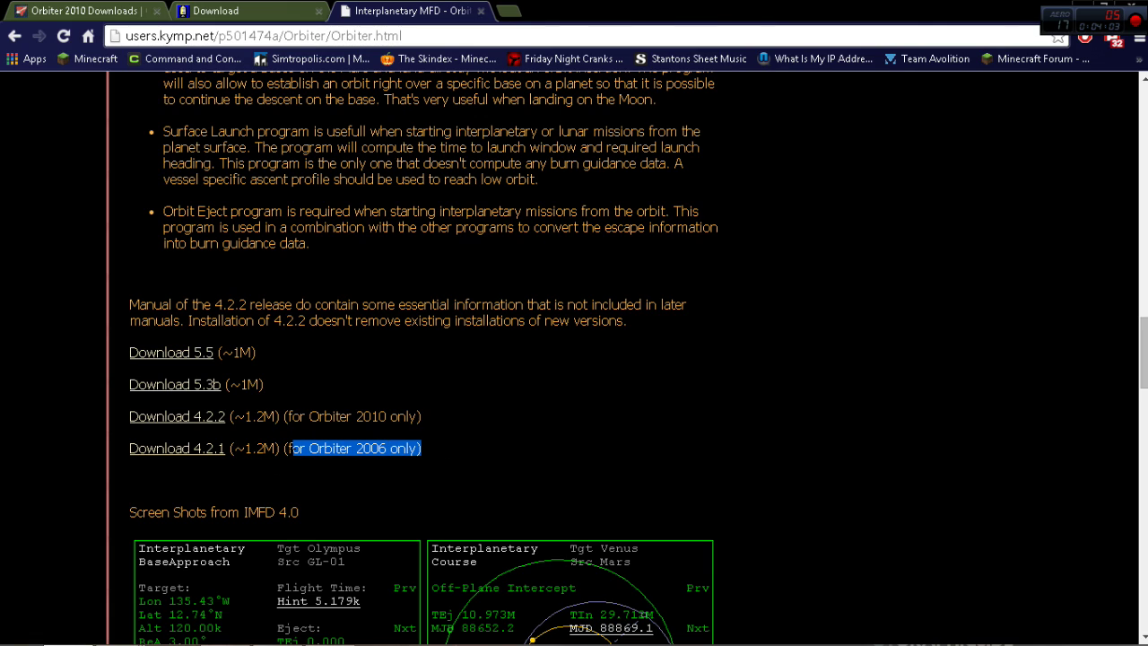
click(325, 484)
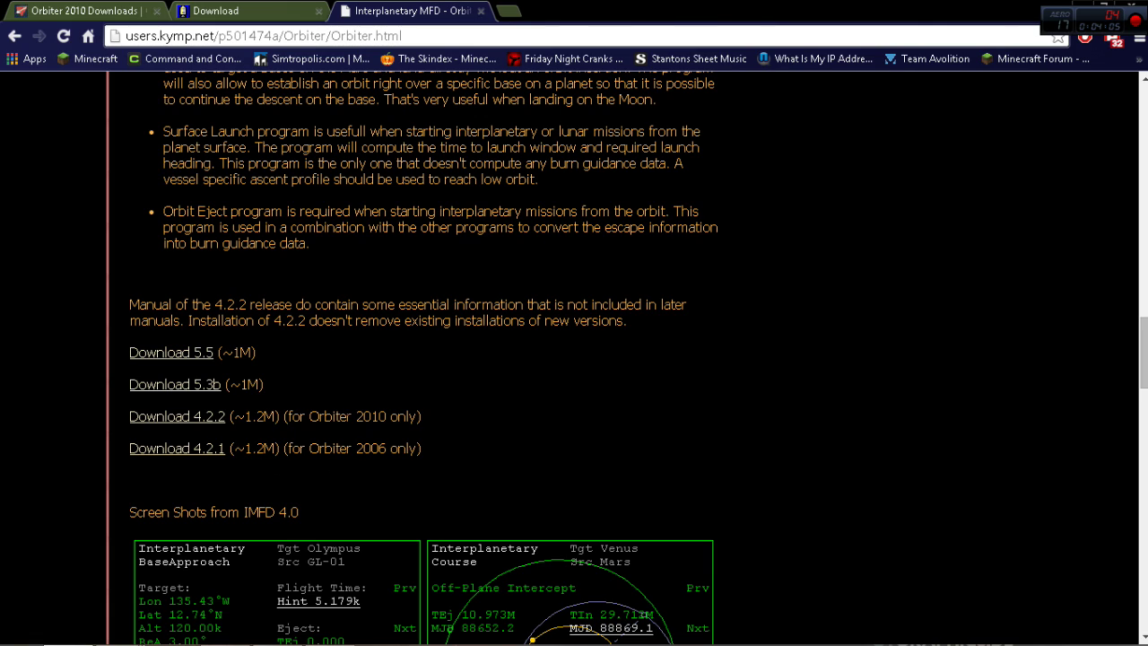
drag(417, 429, 118, 416)
click(119, 417)
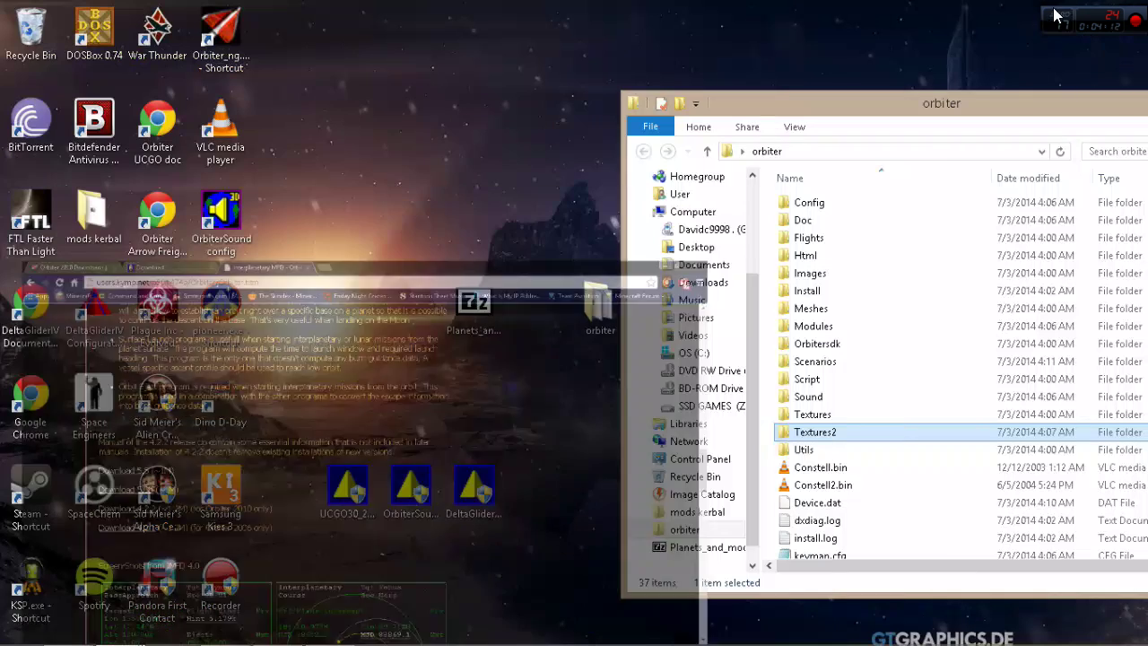
Minimise Chrome and open Planets_and_moons.zip in 7-Zip beside the IMFD422 archive.
click(1077, 7)
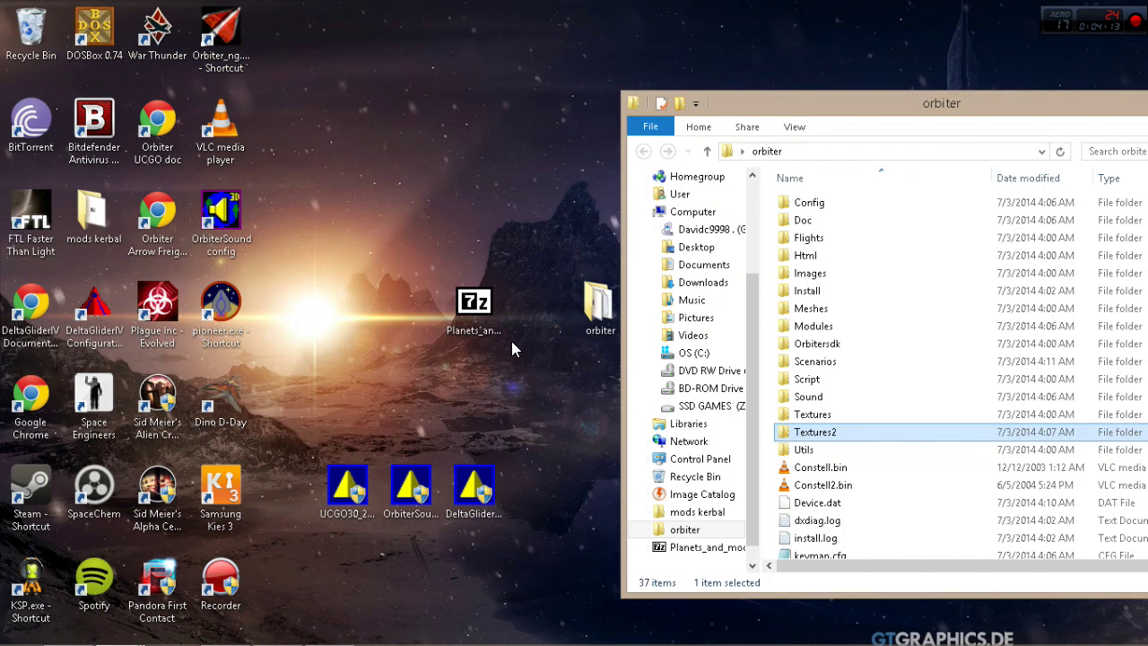
double_click(485, 310)
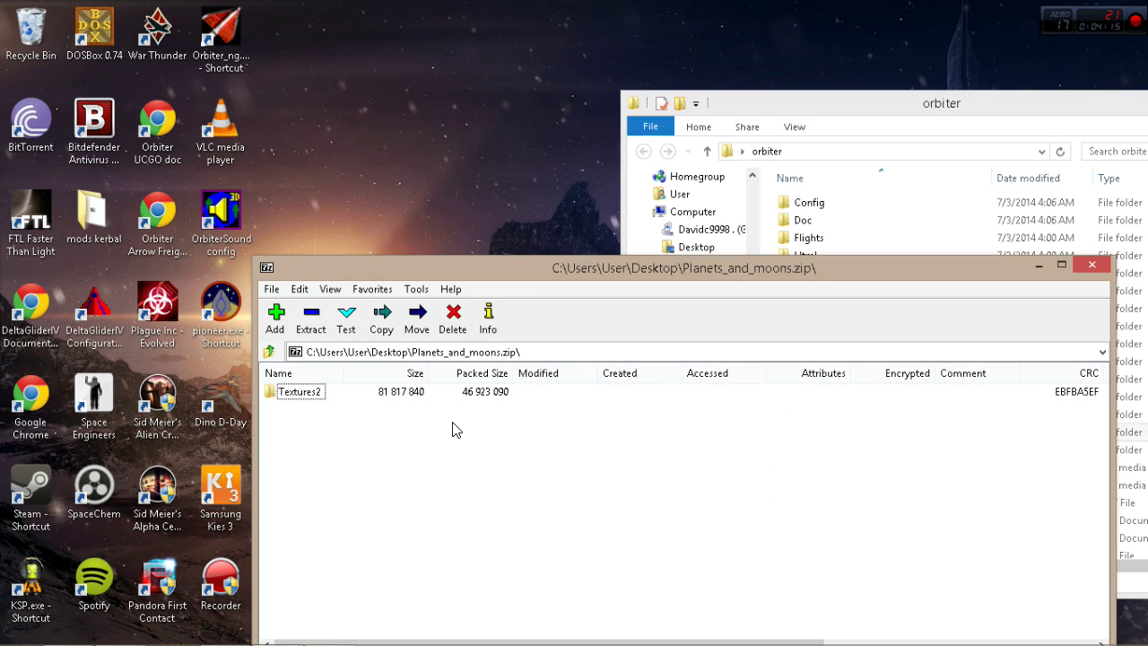
drag(484, 275, 657, 162)
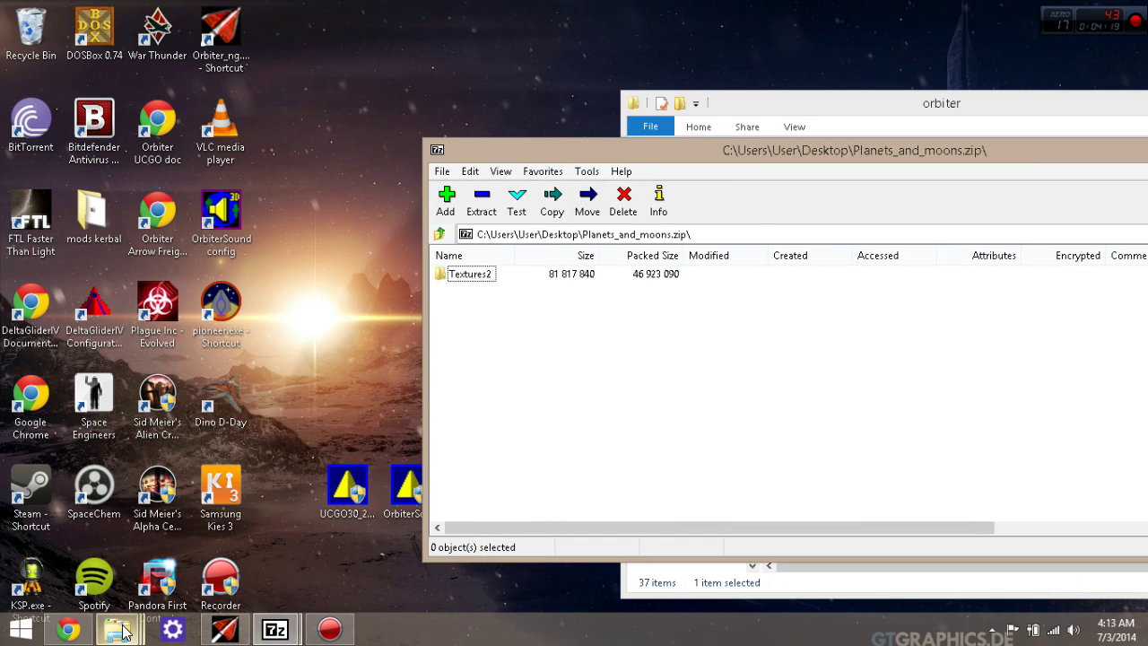
mouse_move(275, 628)
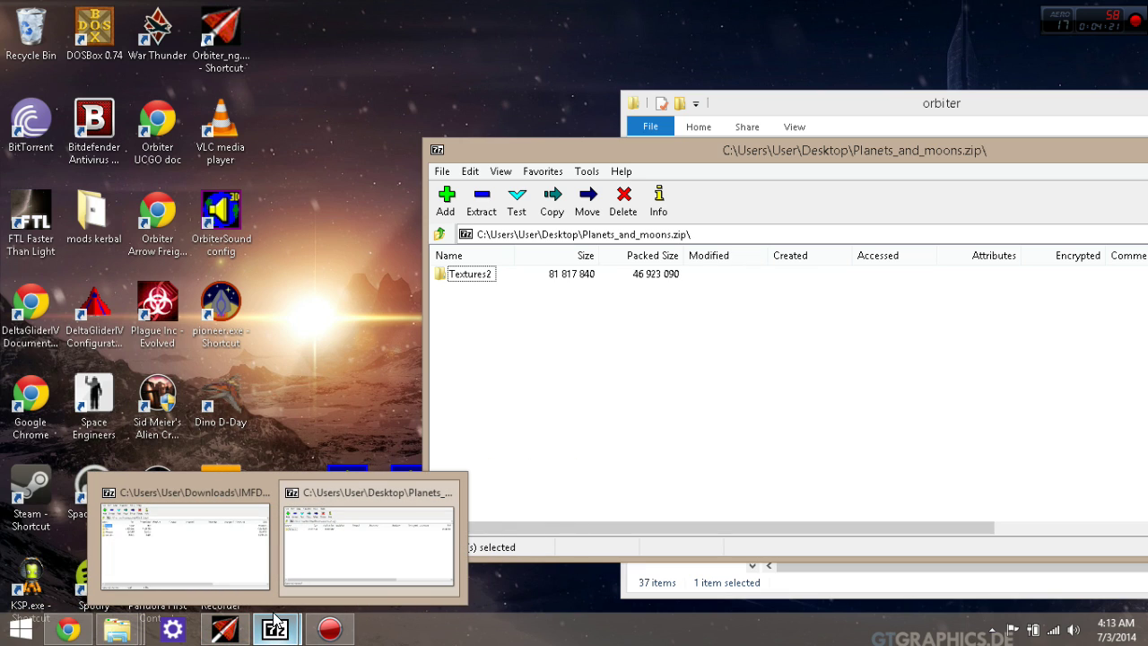
click(225, 570)
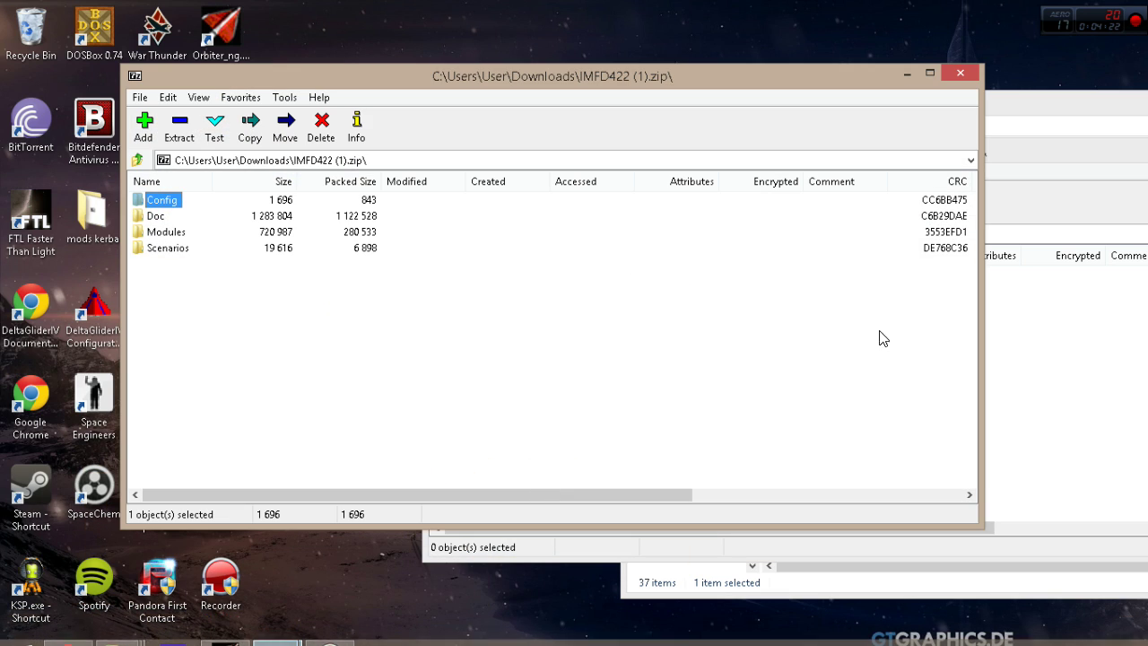
Close the Planets_and_moons archive and select the Config, Doc, Modules and Scenarios folders in IMFD422.
click(1100, 115)
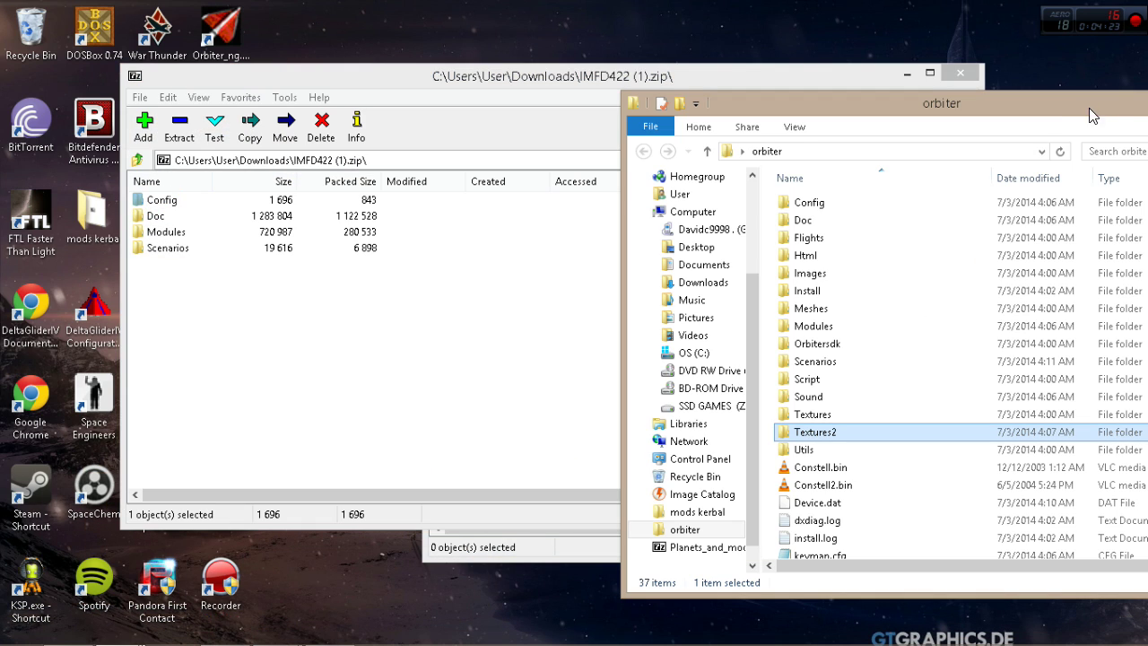
click(533, 556)
drag(720, 142, 376, 262)
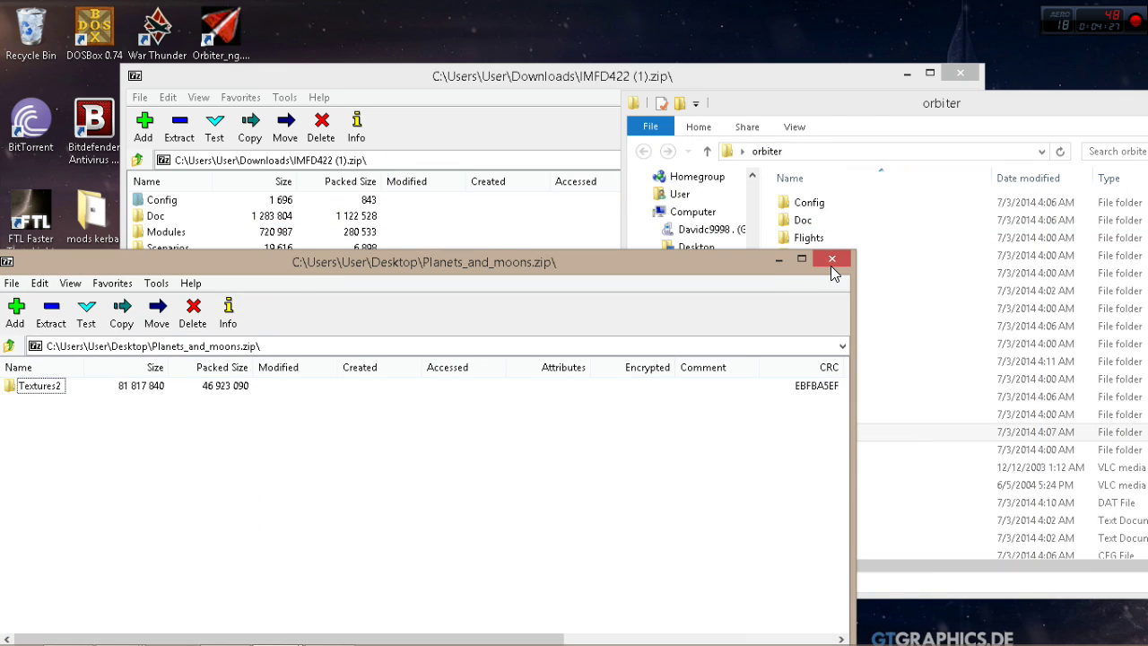
click(833, 259)
click(239, 303)
key(ctrl+a)
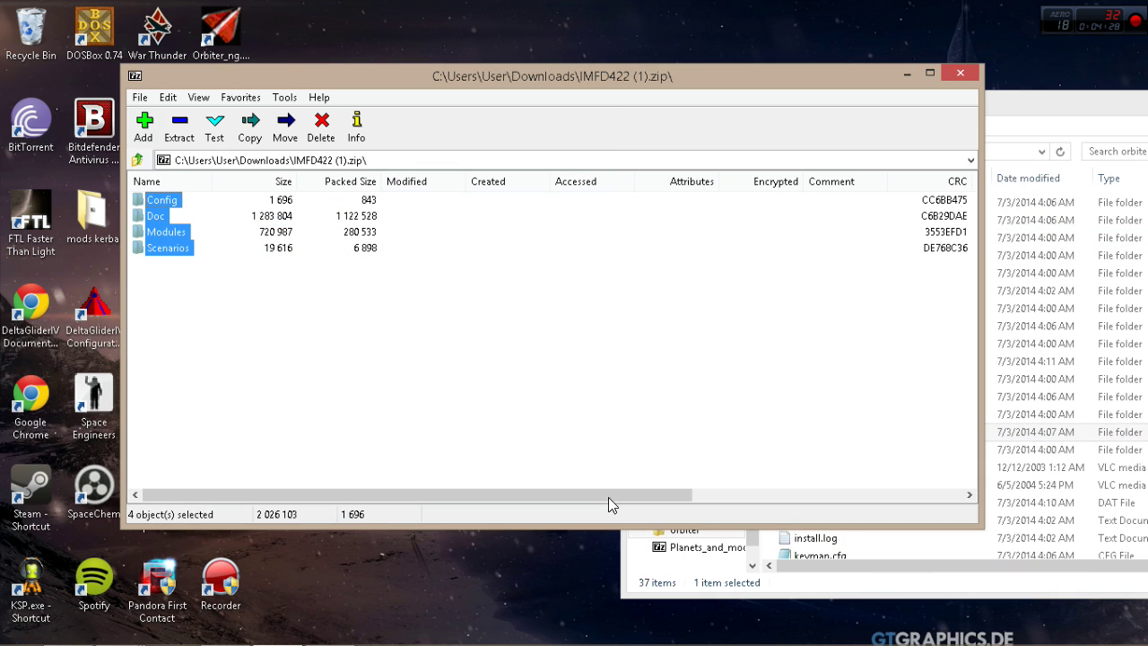
click(804, 589)
scroll(829, 414, down, 5)
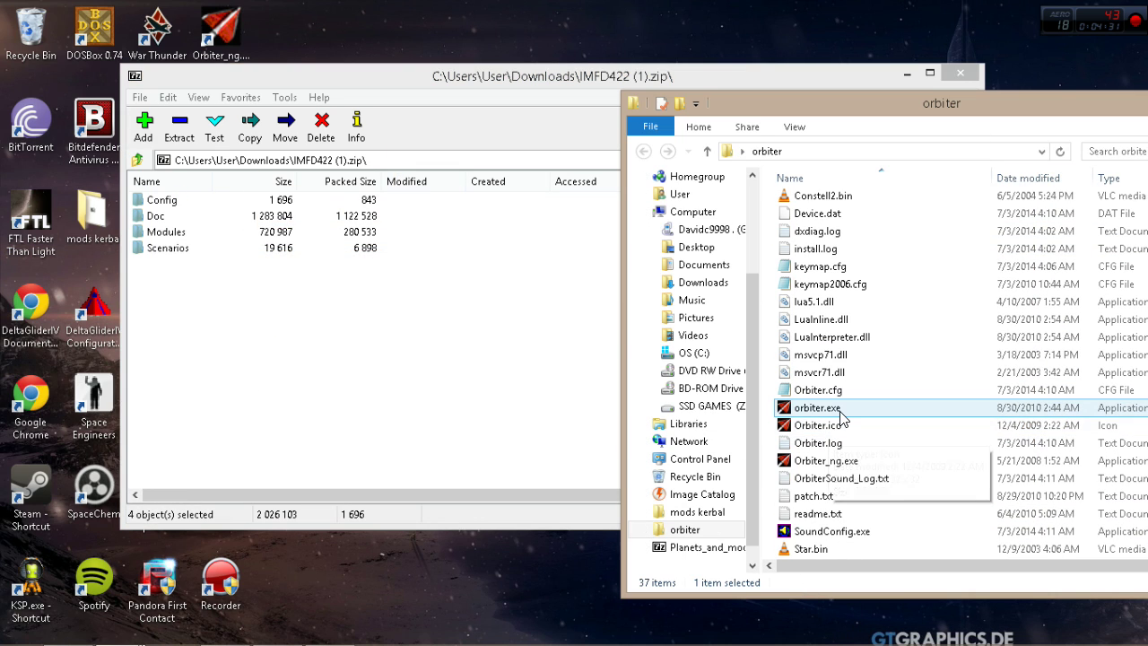
Launch orbiter.exe from the orbiter folder and close the IMFD422 archive window.
double_click(841, 417)
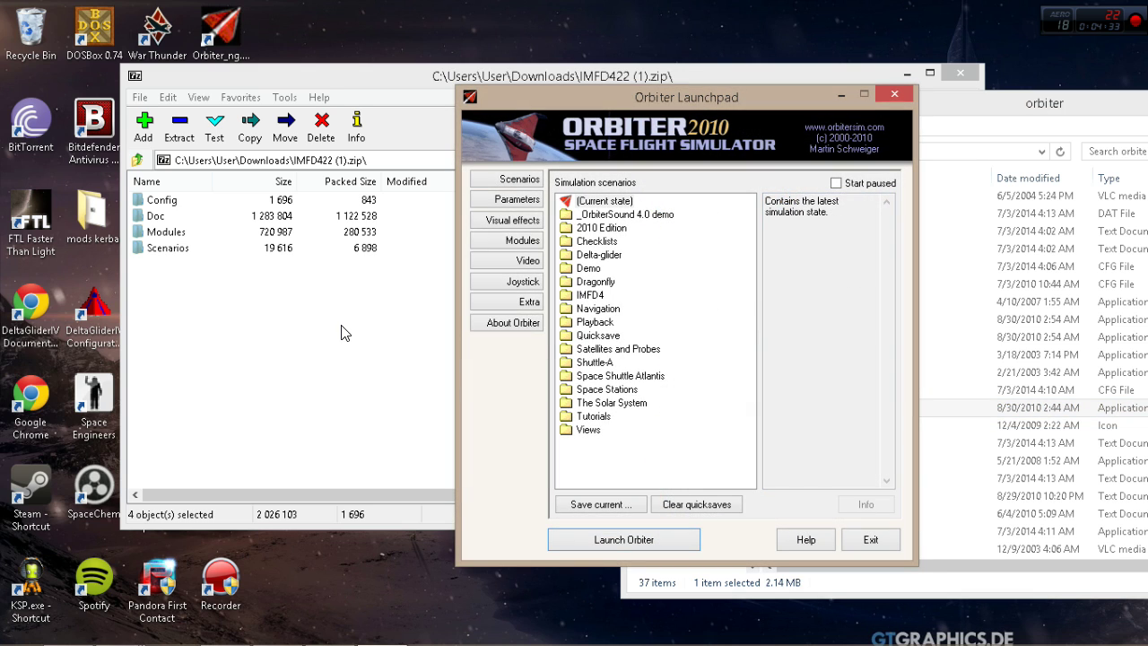
click(341, 333)
click(960, 74)
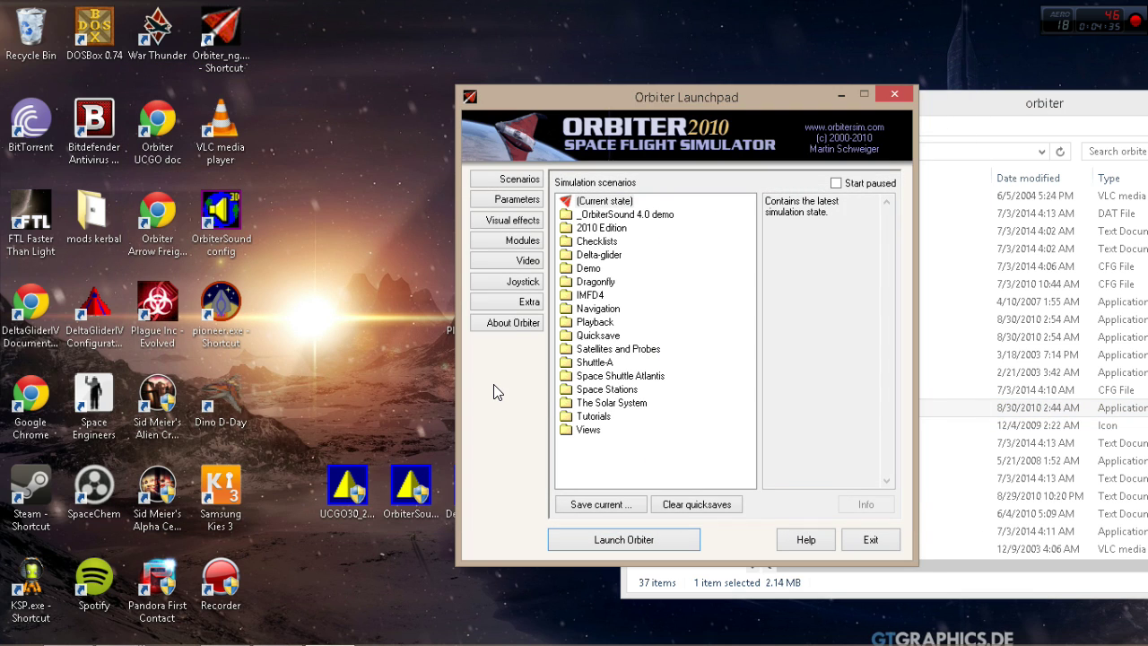
Review the Launchpad's plugin modules and tick ScnEditor and Framerate.
click(535, 249)
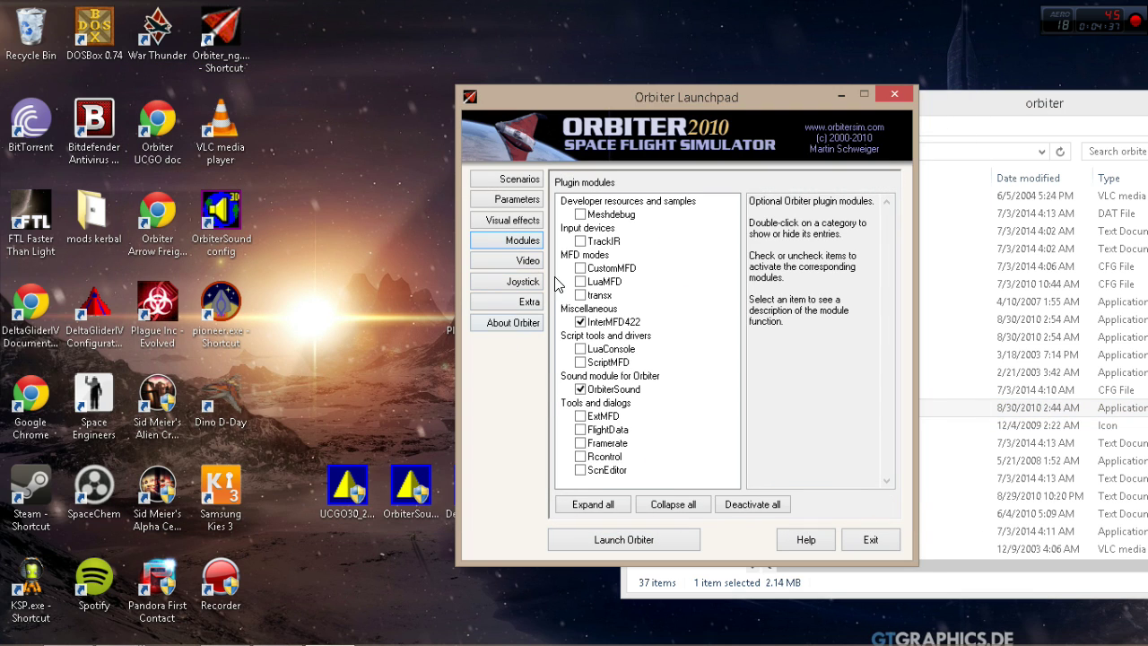
click(592, 390)
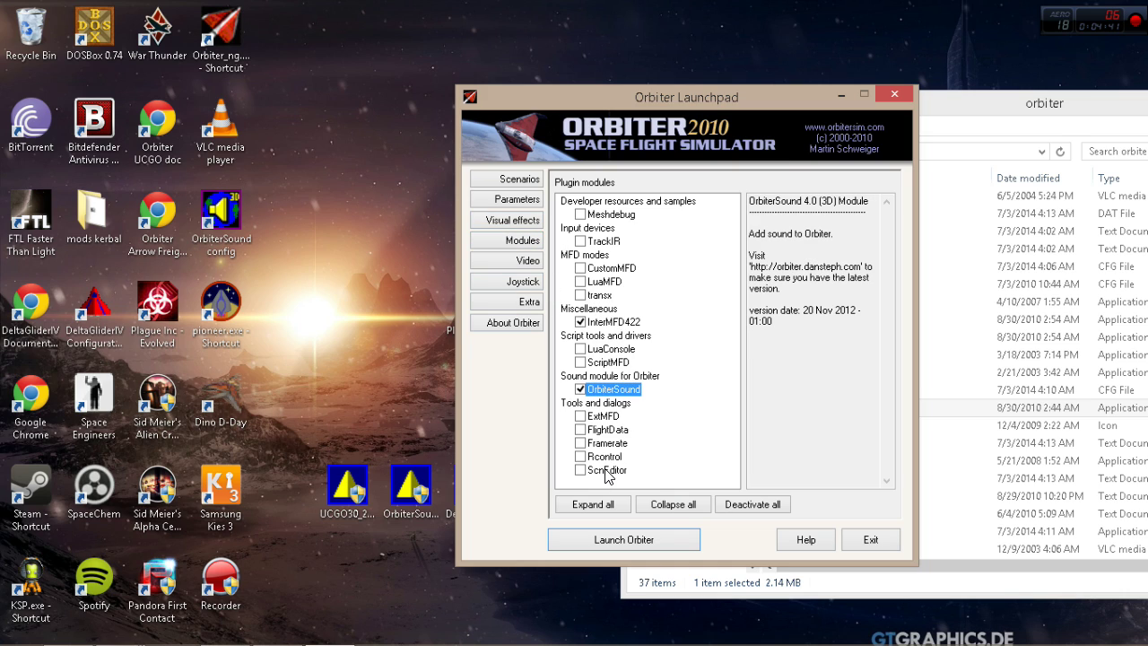
click(607, 444)
click(607, 418)
click(607, 429)
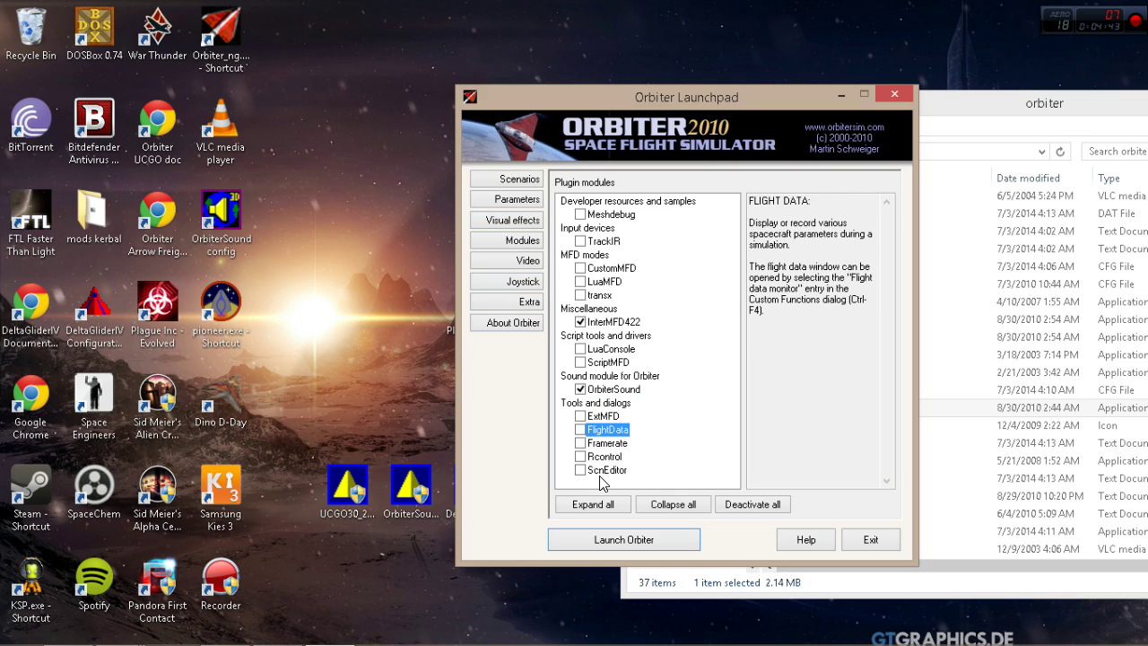
click(602, 471)
click(580, 470)
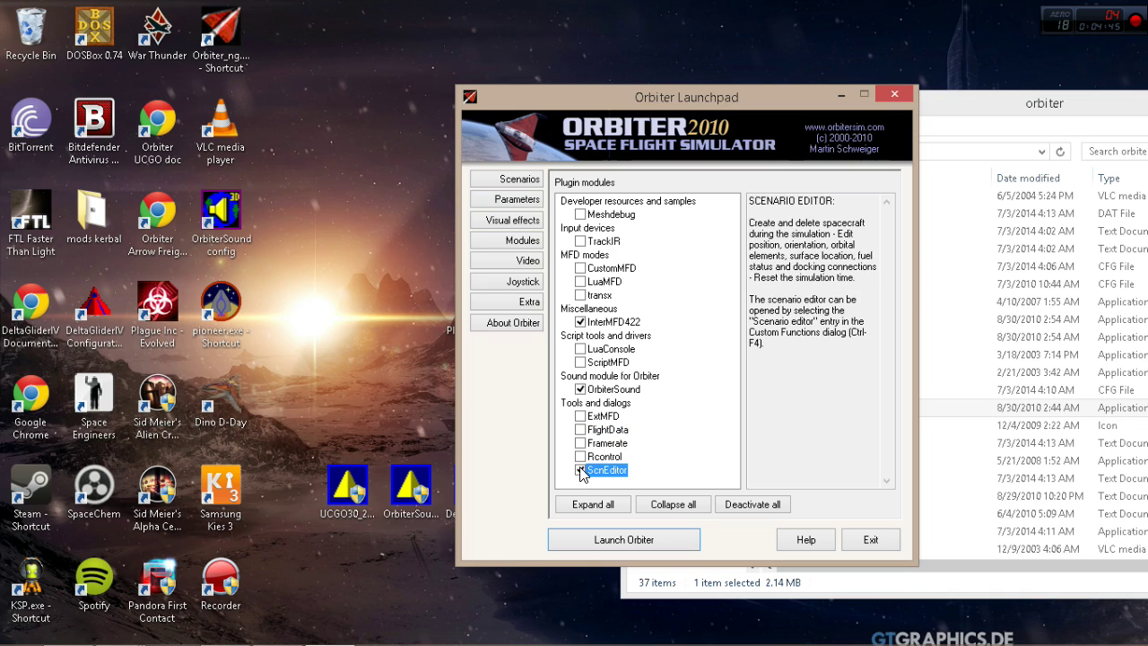
click(609, 456)
click(580, 443)
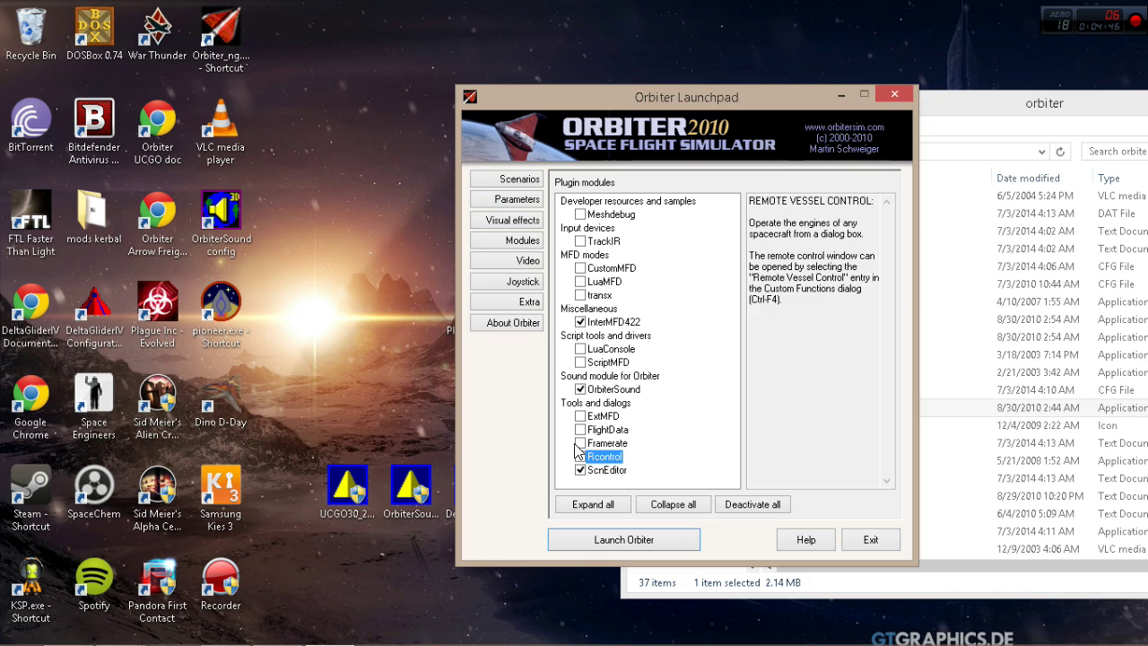
click(614, 389)
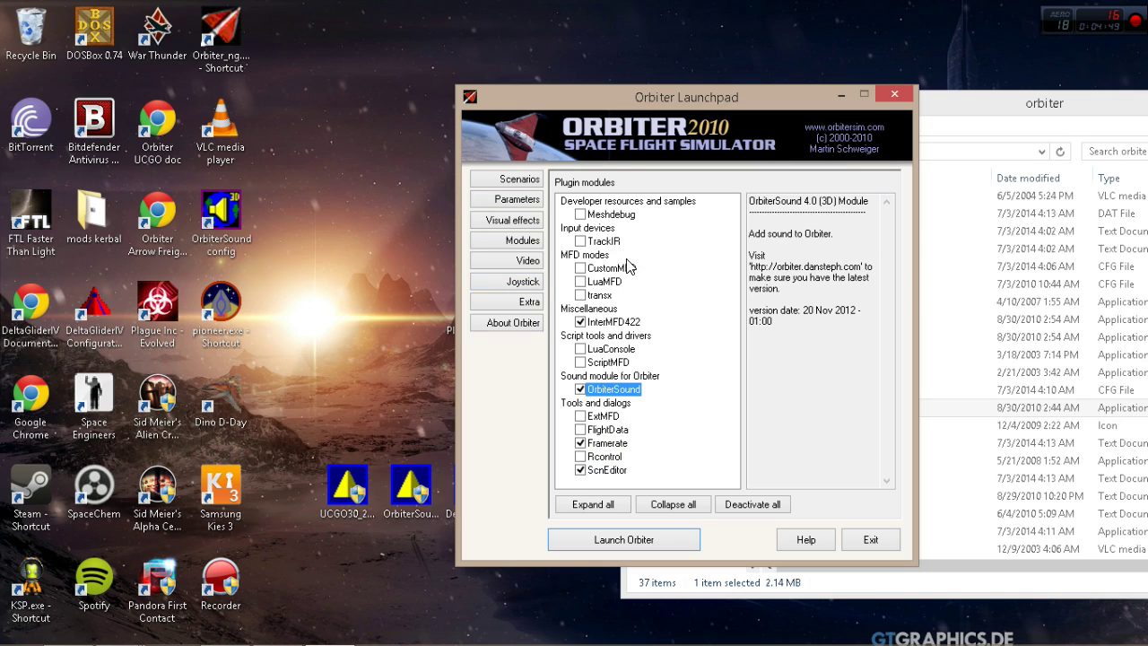
Browse the Launchpad's Video, Extra, Joystick, Visual effects, Parameters and Scenarios pages.
click(527, 260)
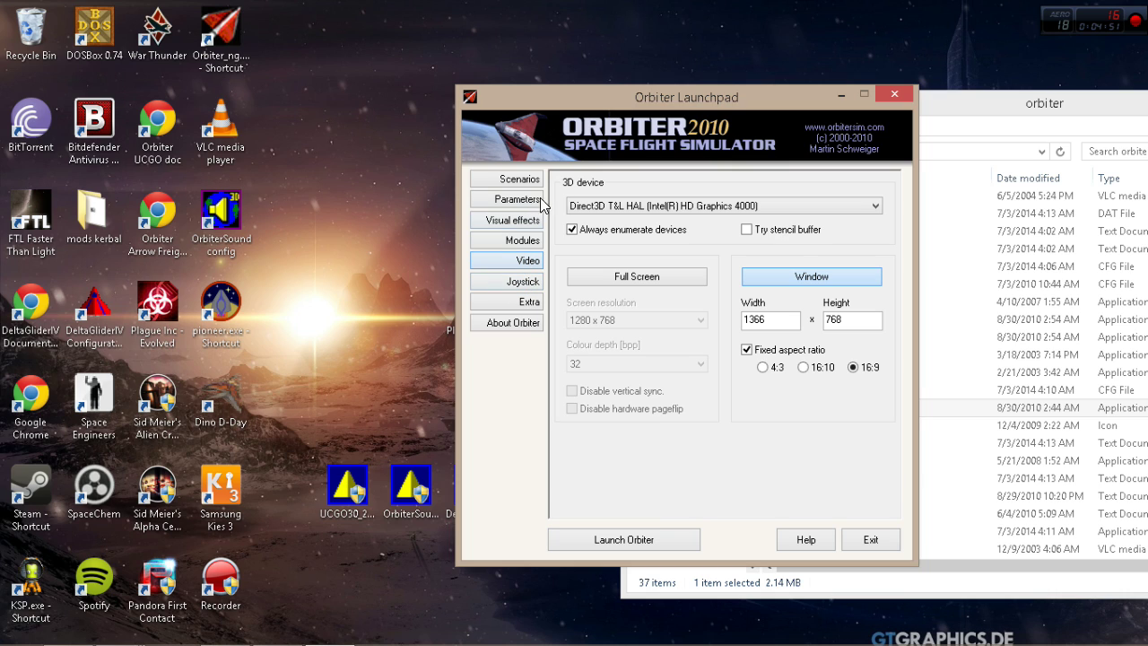
click(522, 181)
click(520, 260)
click(506, 302)
click(522, 282)
click(522, 220)
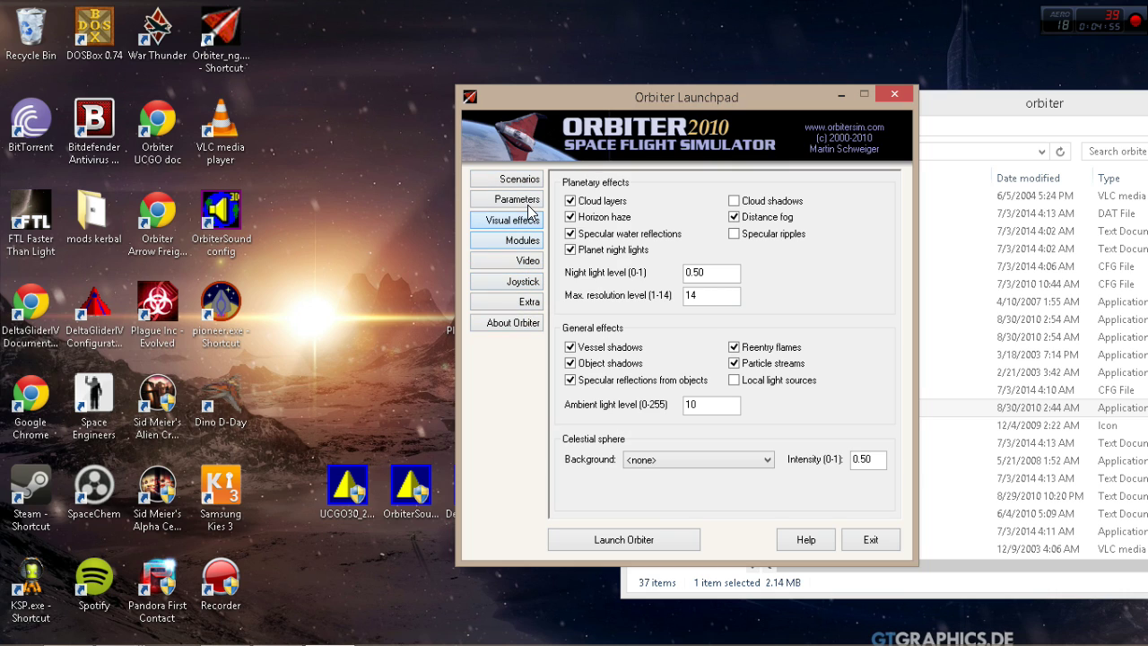
click(531, 201)
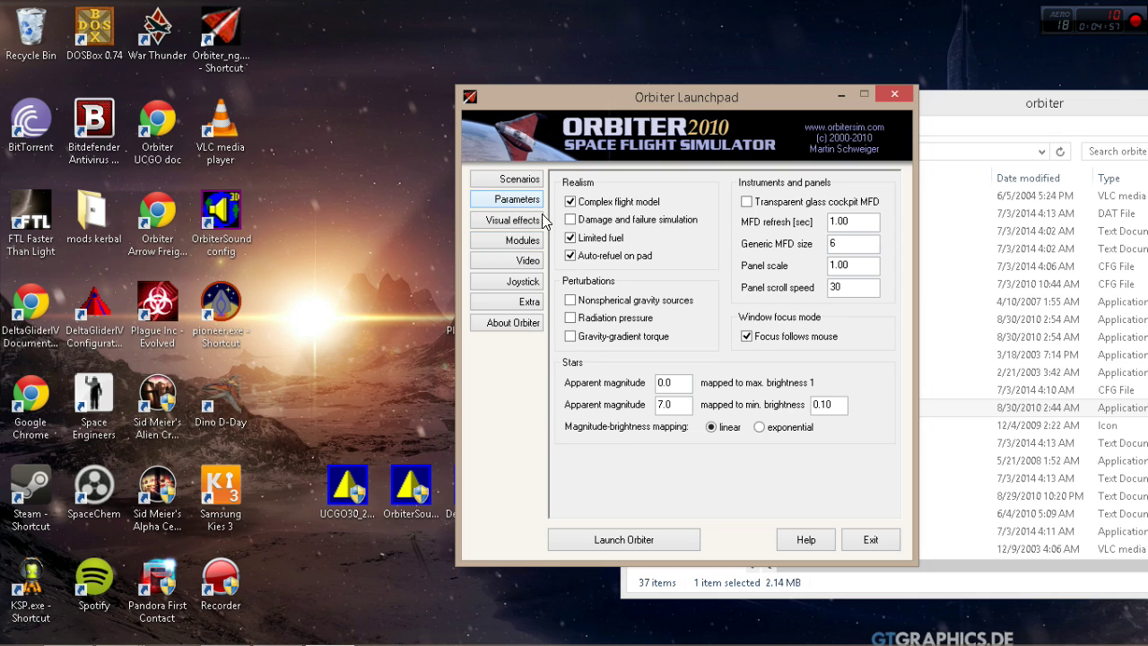
click(529, 180)
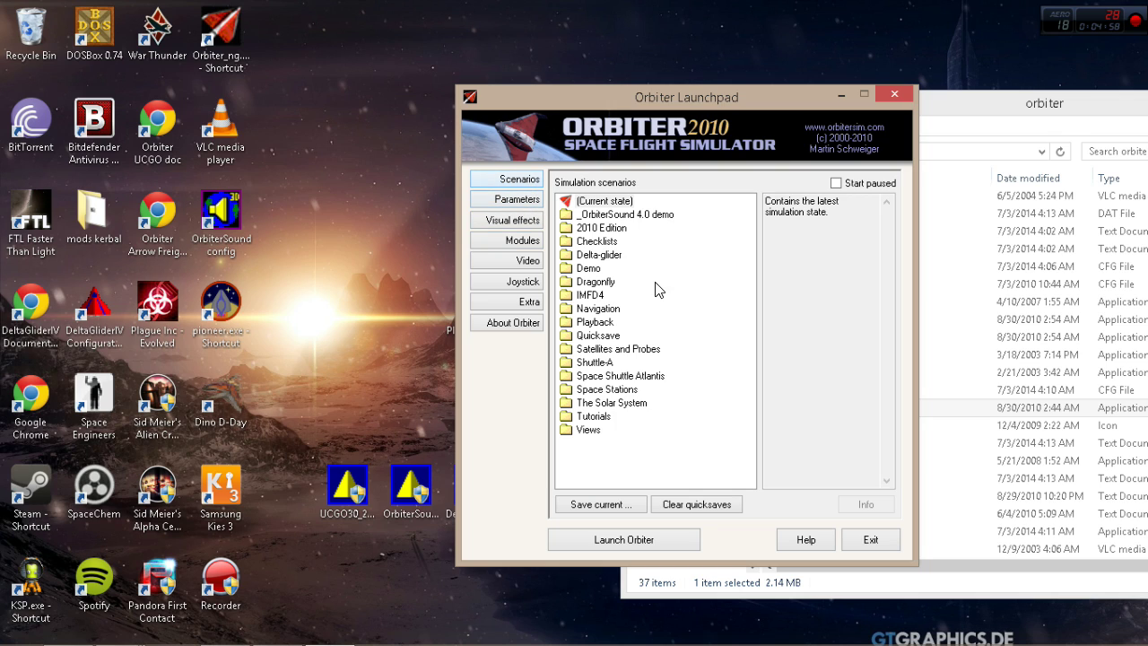
Expand the Space Shuttle Atlantis scenarios, then exit the Launchpad and move the orbiter folder into view.
double_click(619, 377)
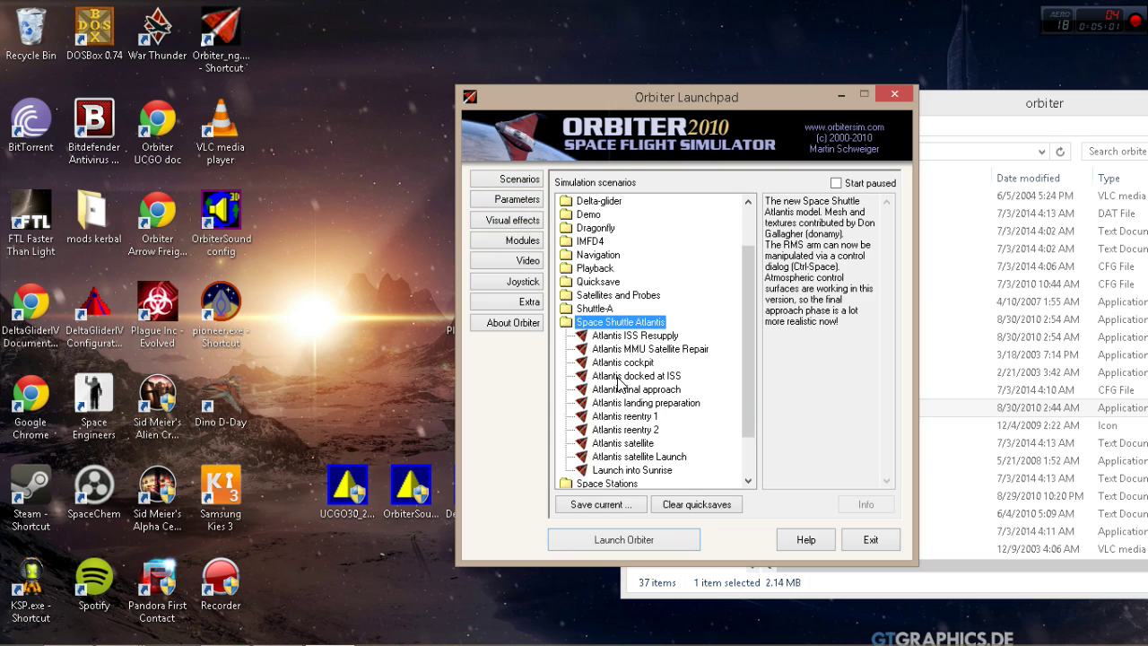
double_click(634, 325)
click(598, 336)
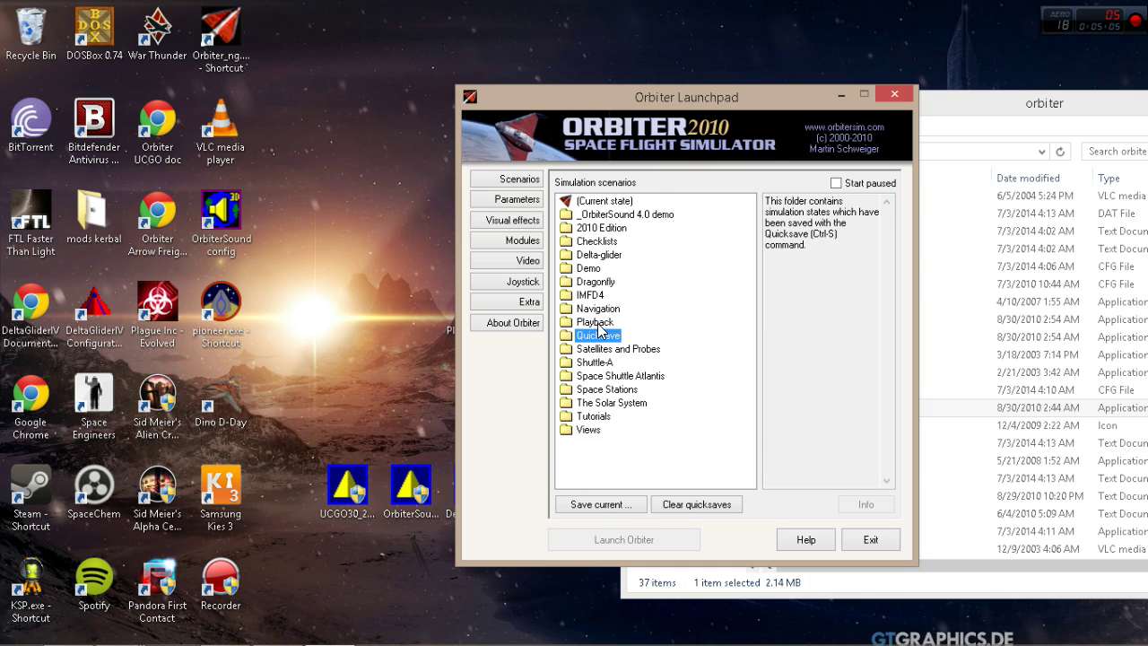
click(879, 547)
drag(1042, 105, 719, 101)
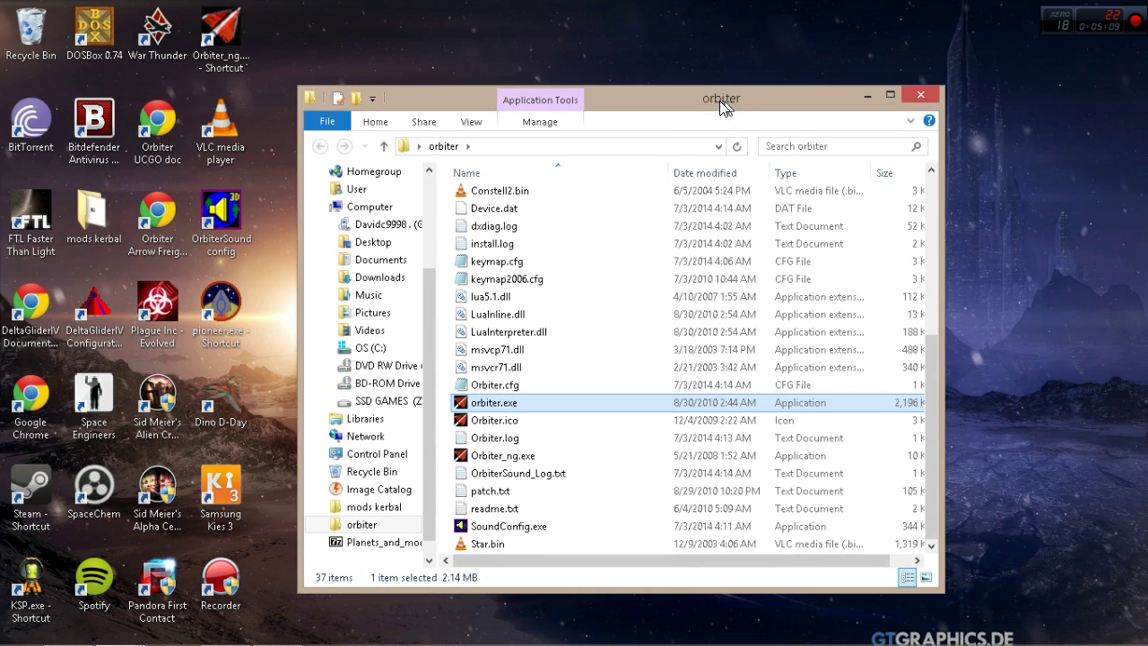